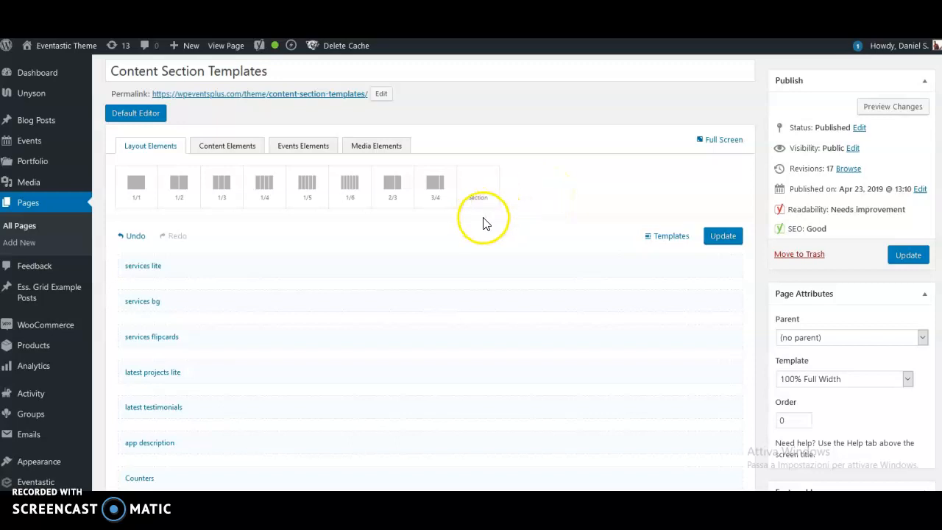
Add a new empty section below Business Section II at the end of the page layout
scroll(259, 300, down, 3)
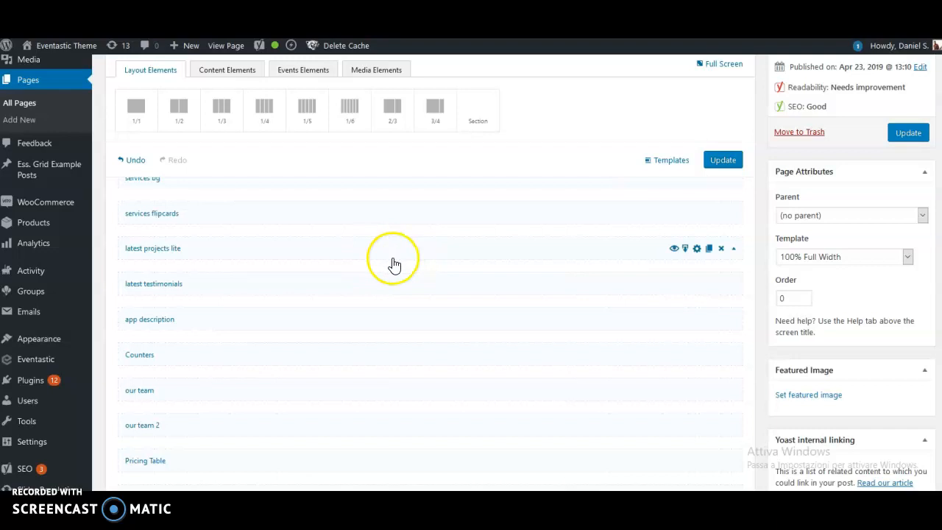
scroll(415, 262, down, 5)
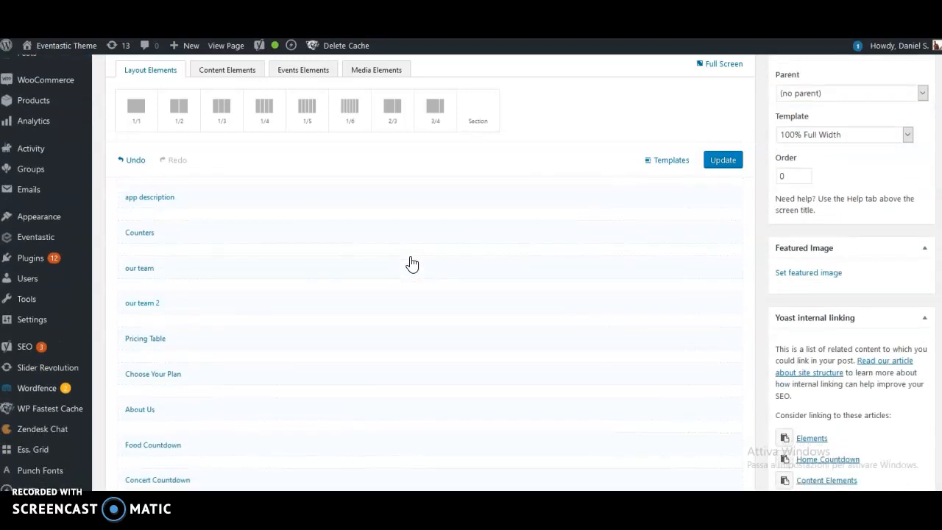
scroll(307, 300, down, 5)
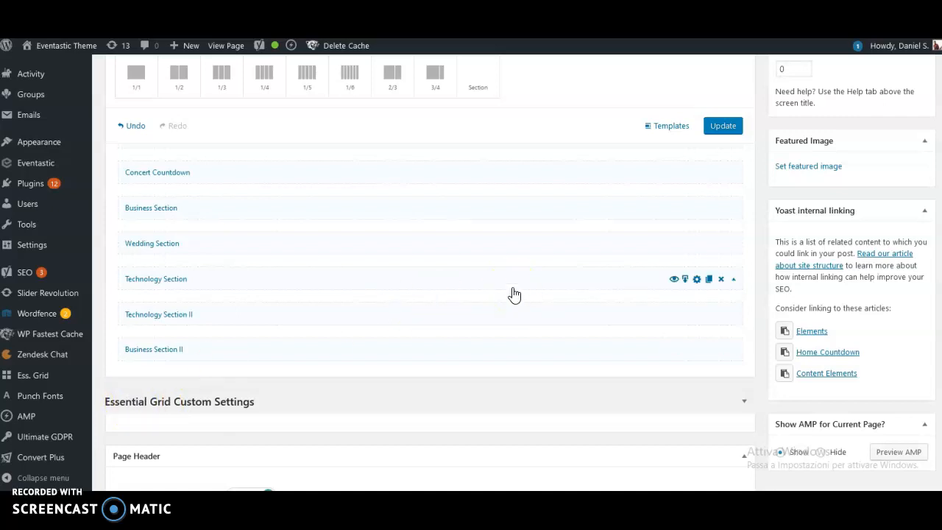
scroll(521, 177, up, 3)
scroll(515, 202, down, 3)
scroll(506, 184, up, 2)
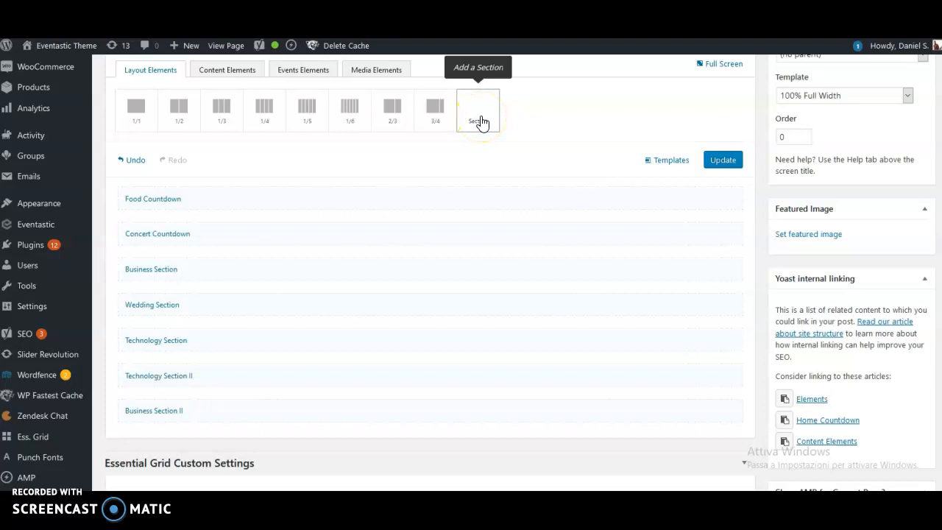
click(481, 122)
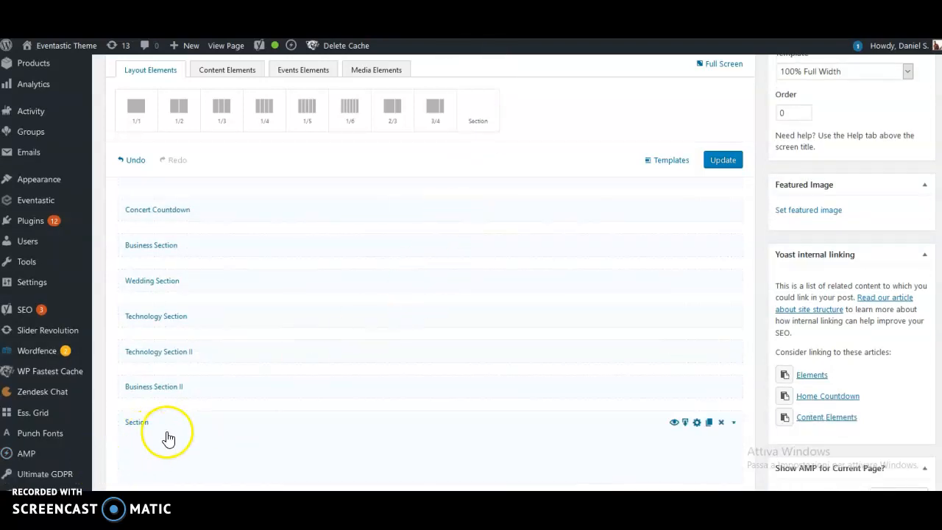
scroll(338, 354, down, 1)
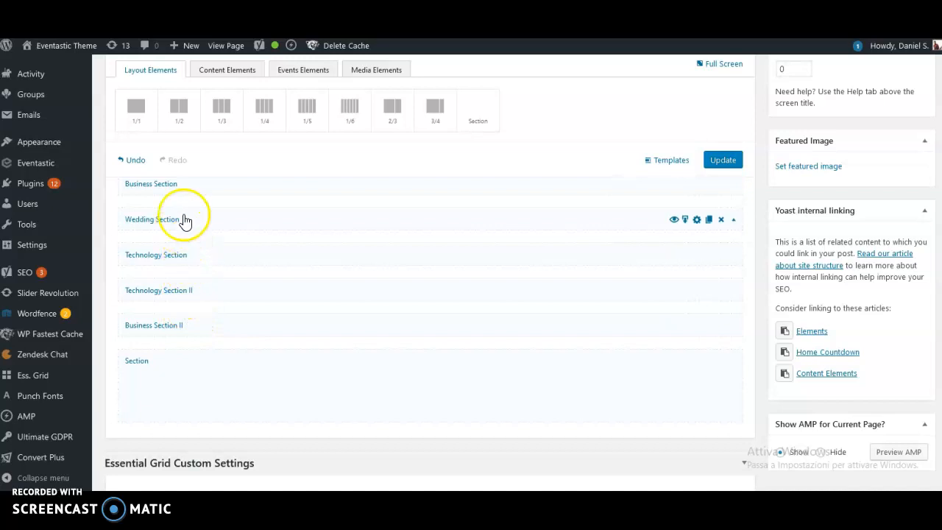
Name the new section "Medical Section" and enable its full width option
click(697, 362)
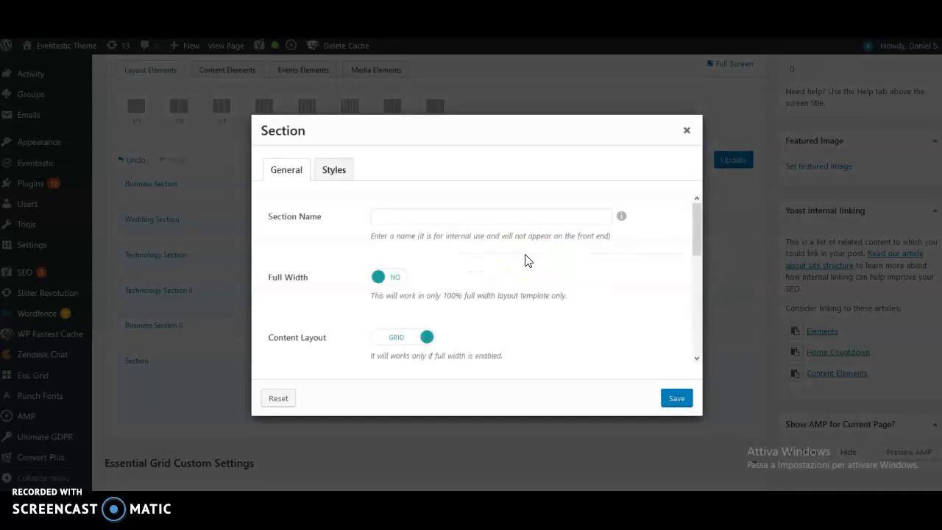
click(388, 216)
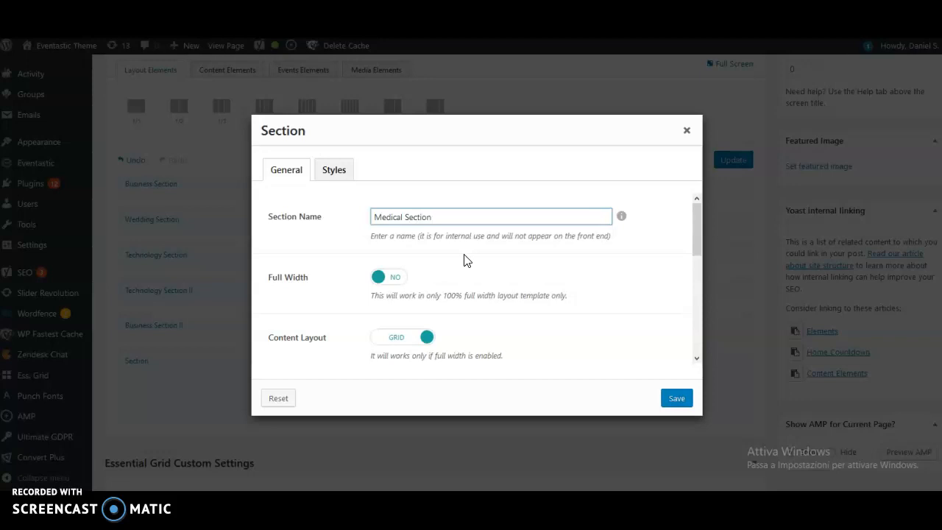
click(348, 249)
click(377, 278)
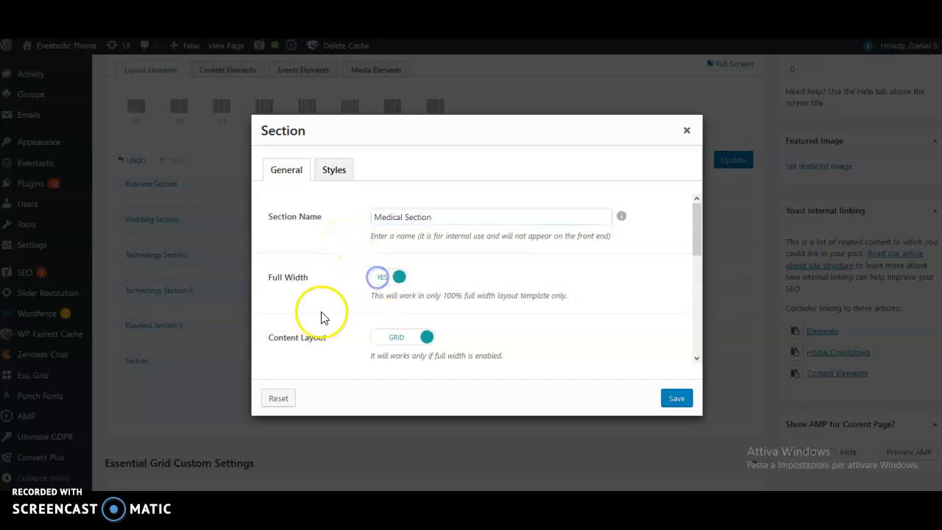
Set the section's top and bottom padding to 100 px, leaving the right and left padding empty
scroll(337, 292, down, 3)
scroll(337, 292, up, 2)
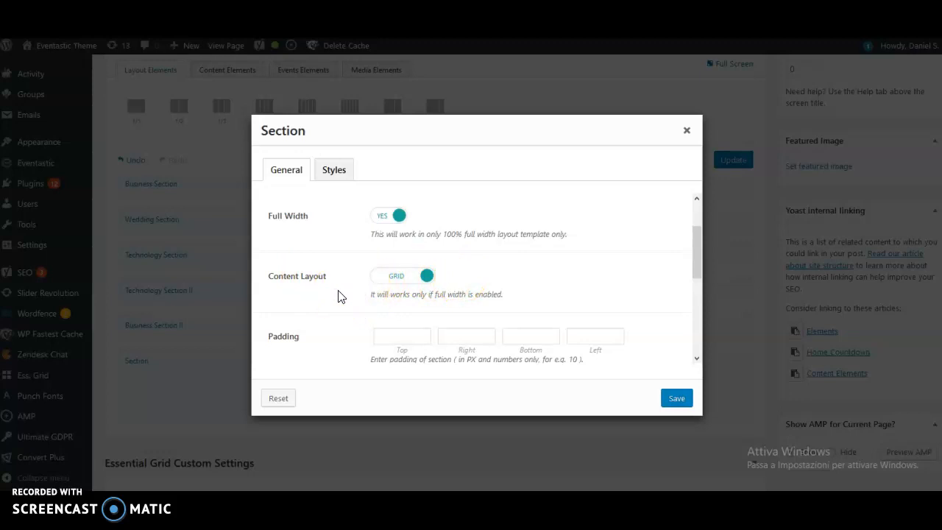
scroll(353, 307, down, 2)
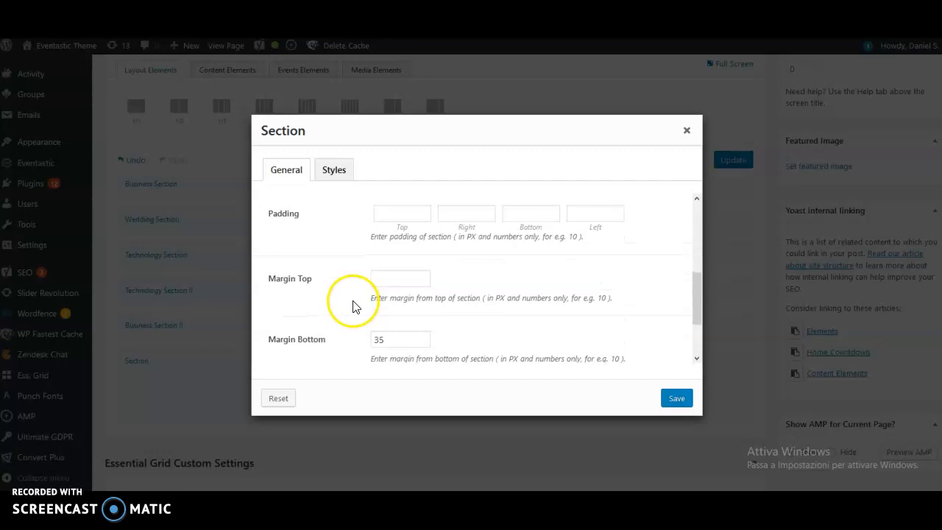
scroll(354, 307, up, 2)
click(406, 274)
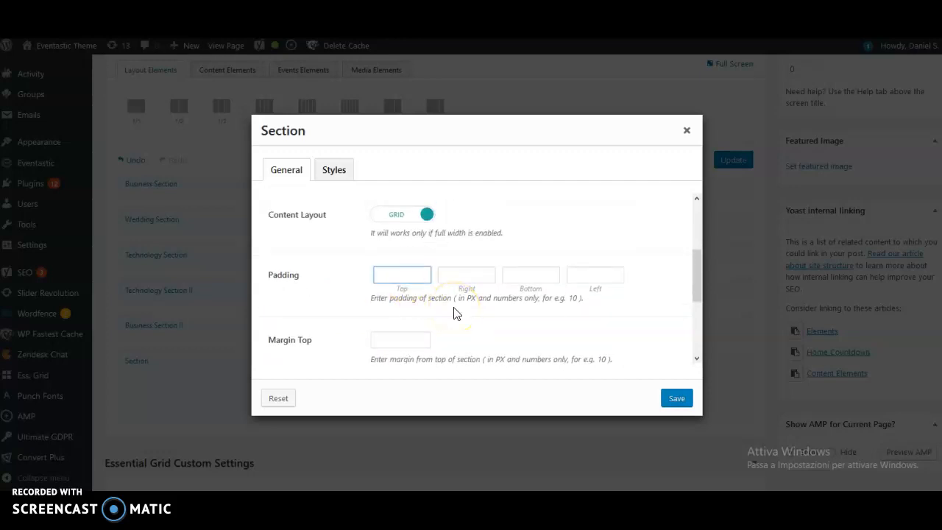
text(100)
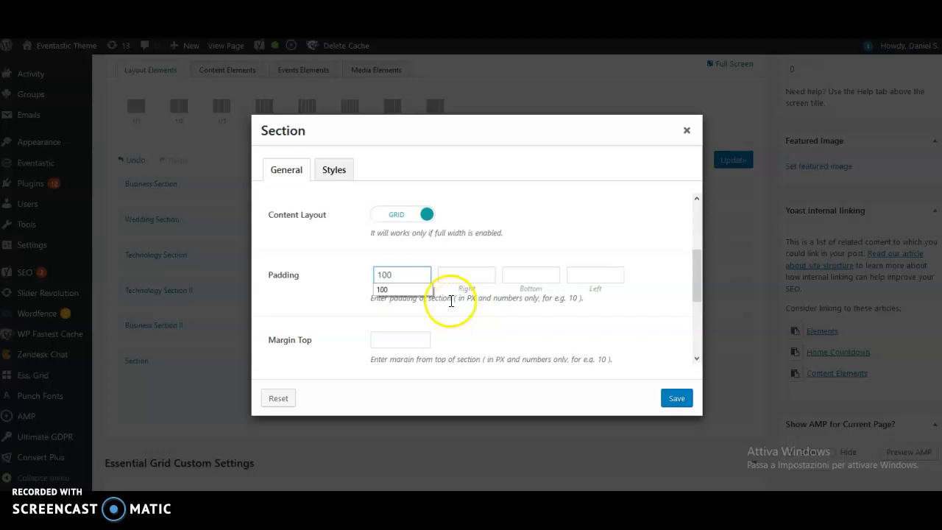
click(536, 275)
text(100)
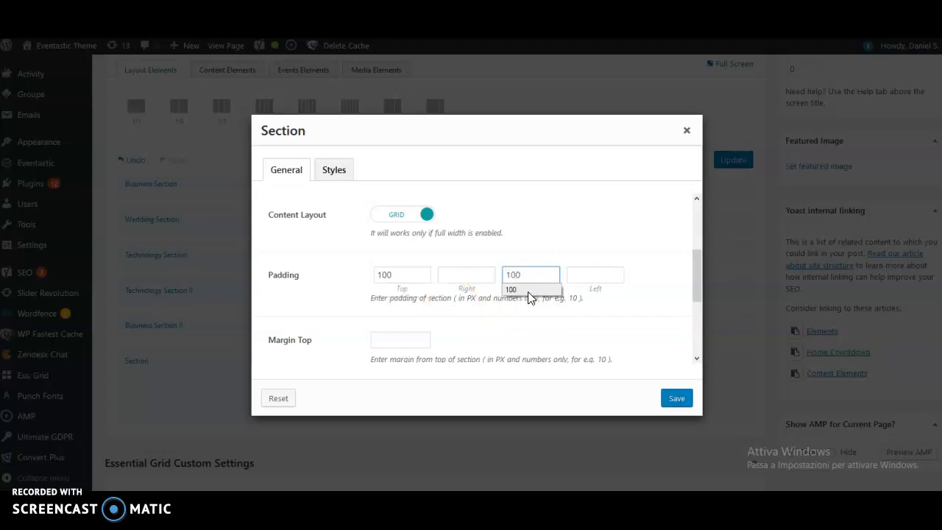
click(333, 313)
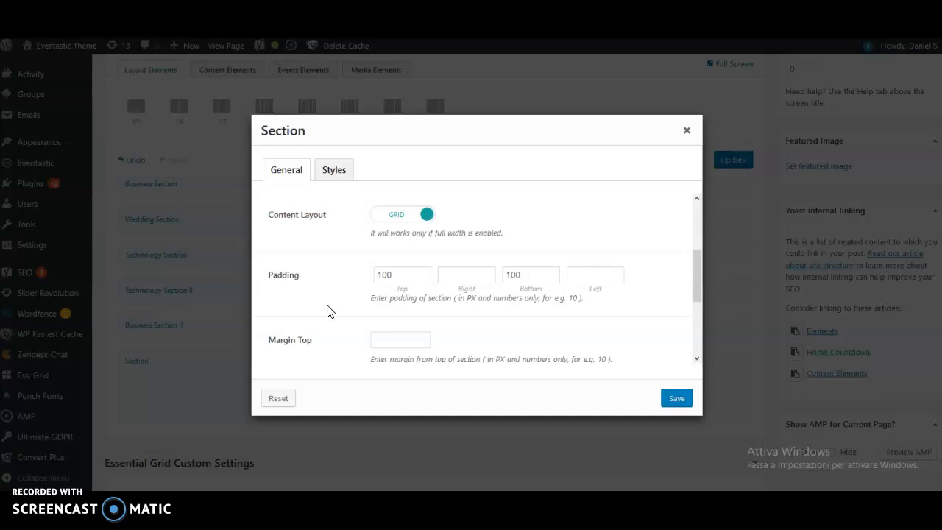
Clear the section's bottom margin value
scroll(337, 301, down, 2)
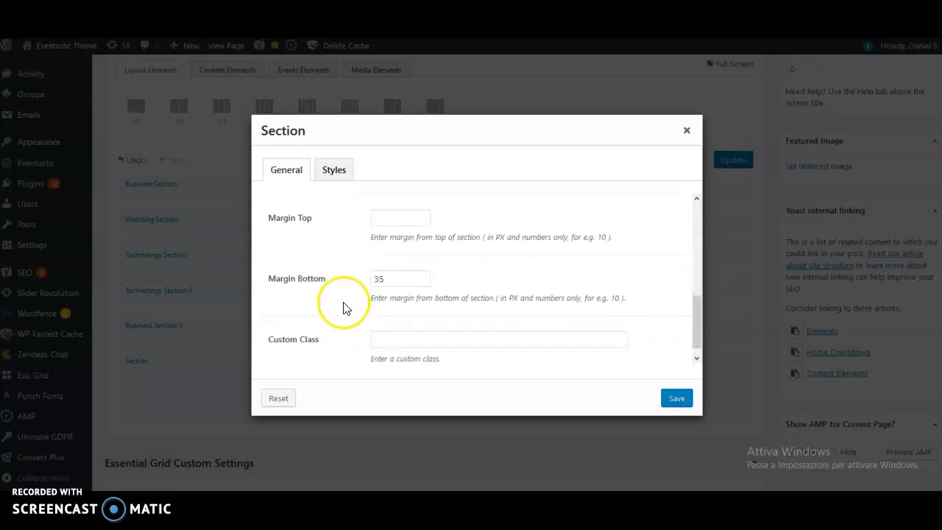
drag(397, 280, 330, 282)
key(BackSpace)
click(328, 310)
scroll(328, 310, down, 1)
Set the section's background type to Image and start adding a background image
click(333, 169)
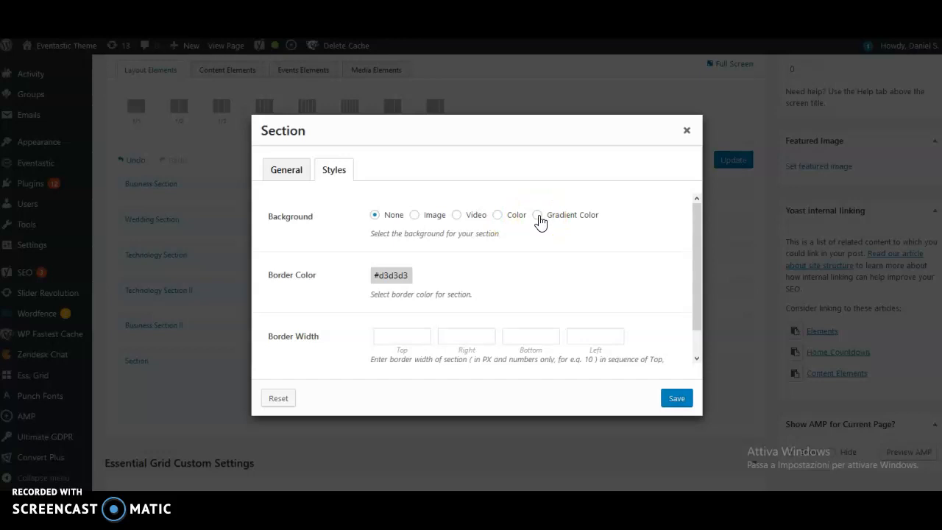
click(415, 216)
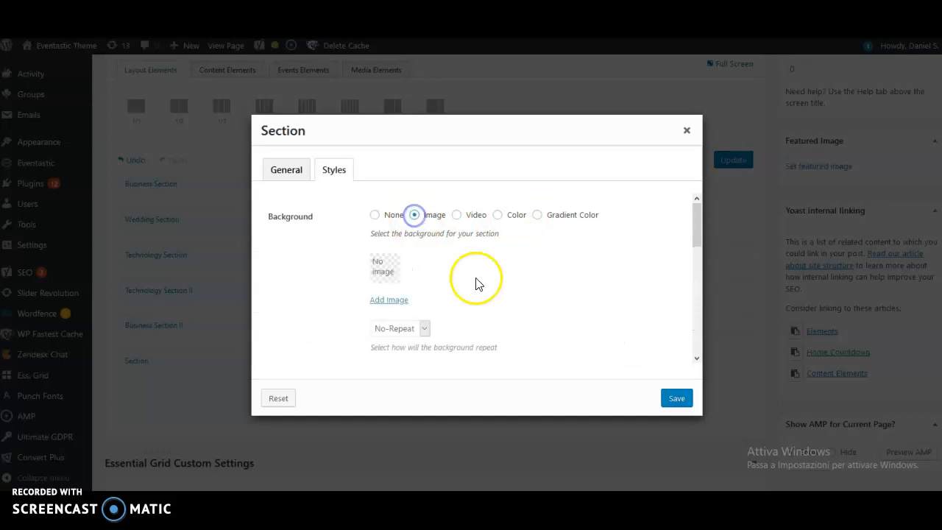
click(387, 301)
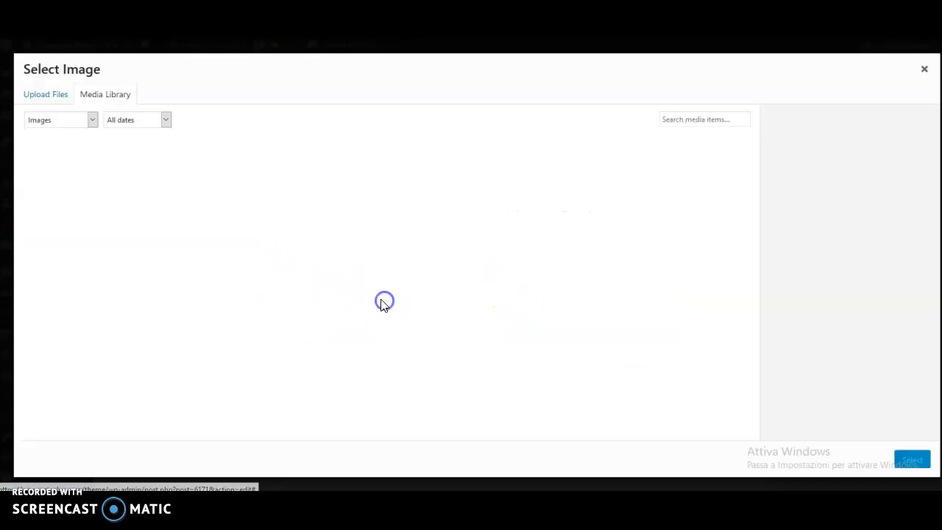
Upload medical-bg from the medical folder, give it the alt text "wordpress events theme" and use it as the section background
click(44, 96)
click(479, 270)
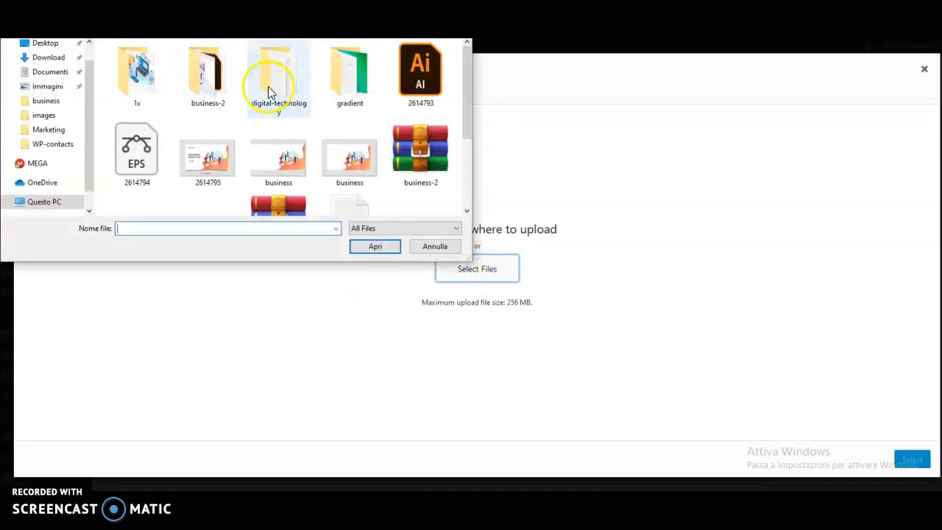
drag(243, 3, 309, 15)
click(295, 18)
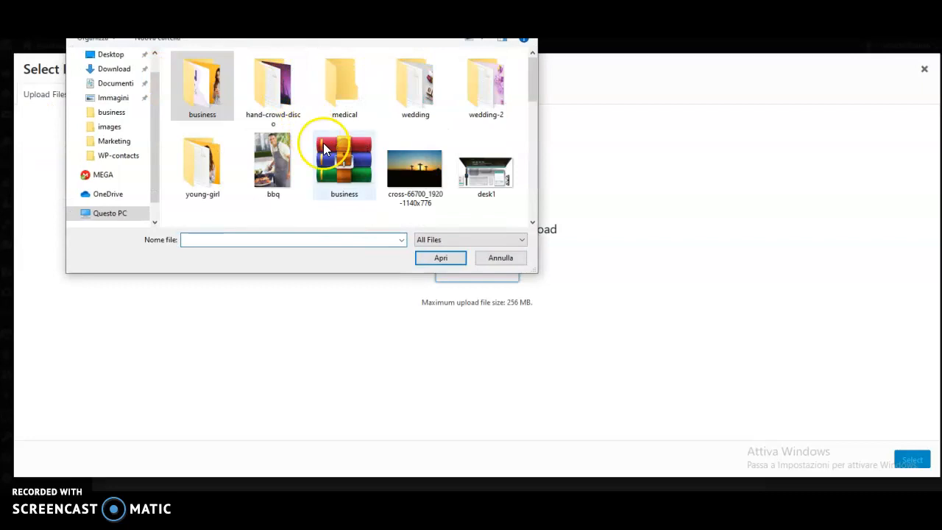
double_click(344, 104)
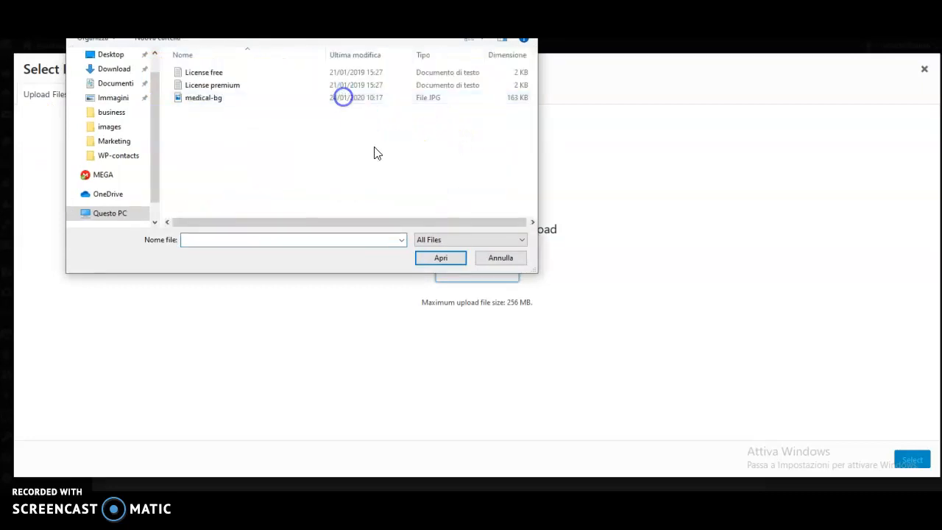
double_click(218, 98)
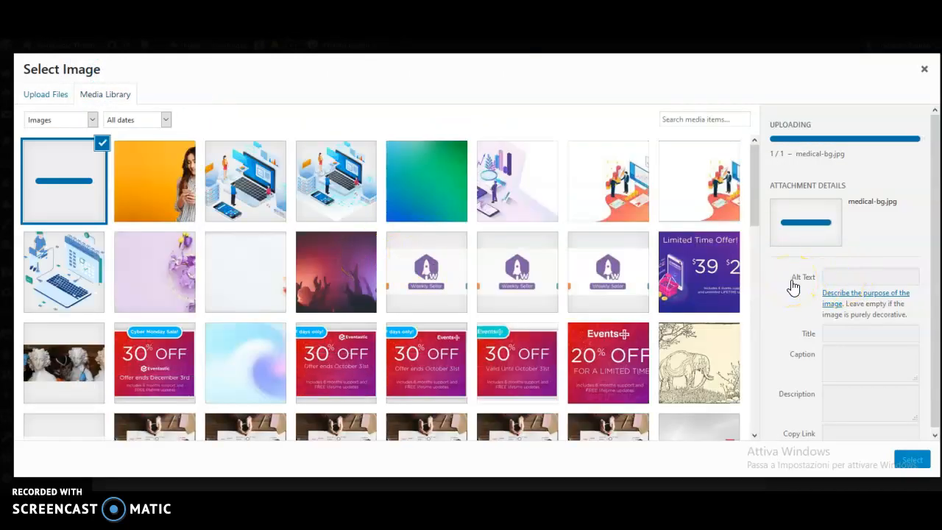
click(846, 214)
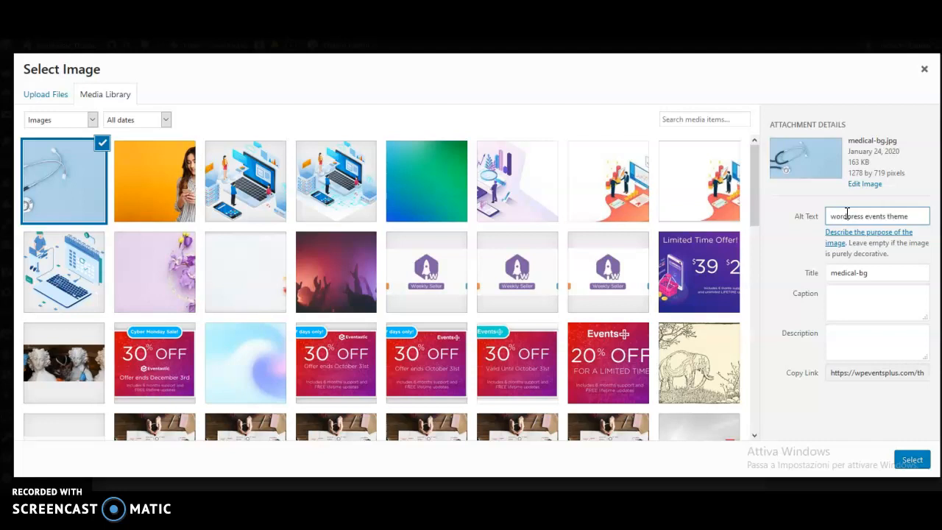
click(912, 460)
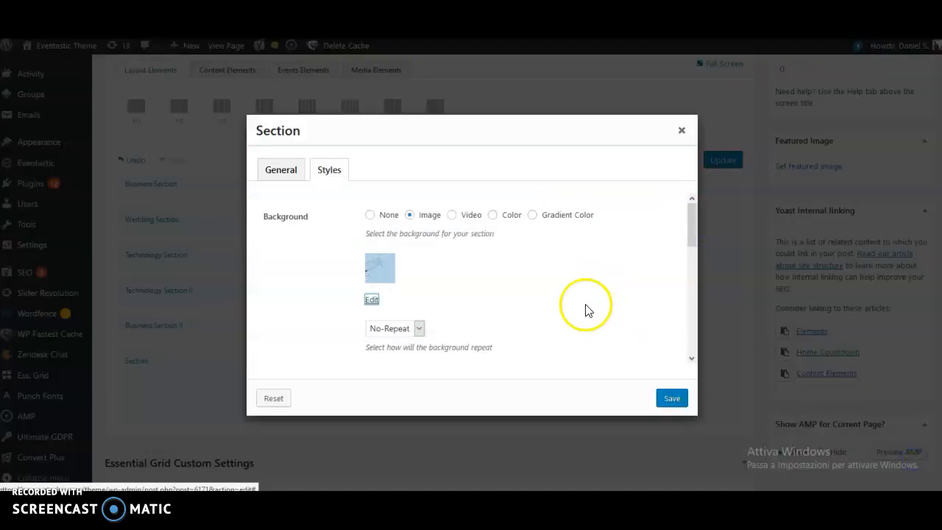
Set the background image's position to Center Center and its size to Cover
scroll(507, 294, down, 3)
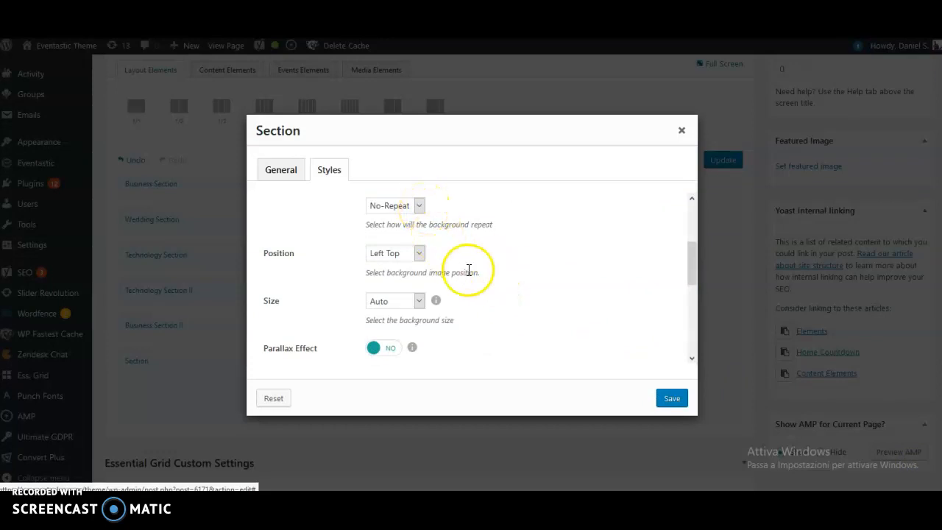
click(419, 253)
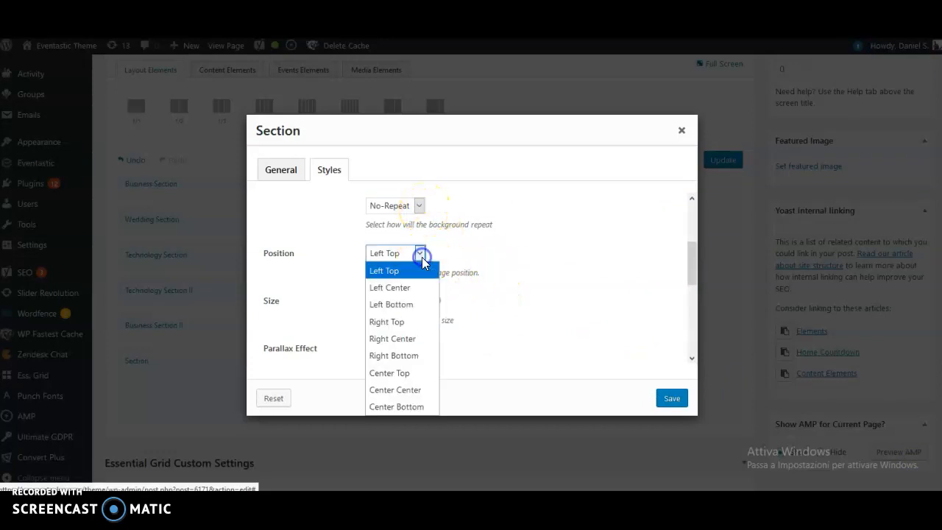
click(404, 390)
scroll(460, 262, down, 1)
click(419, 239)
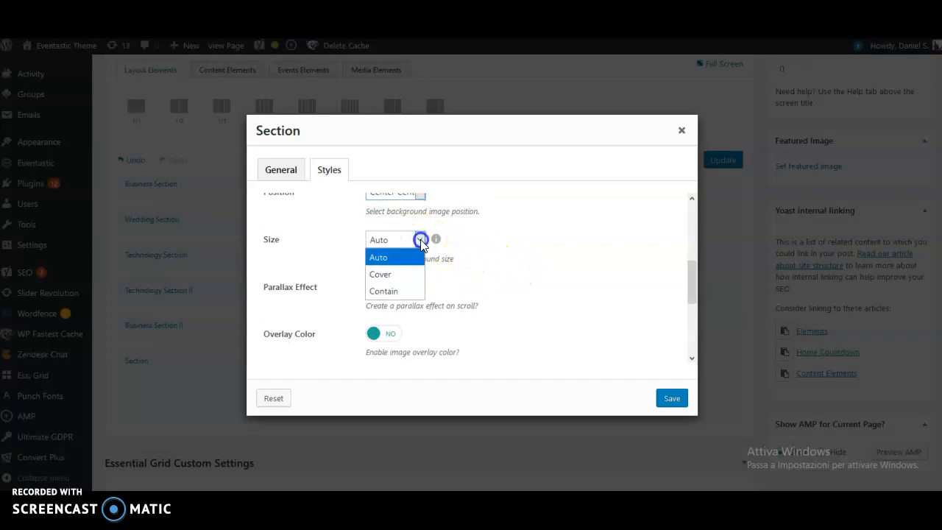
click(401, 275)
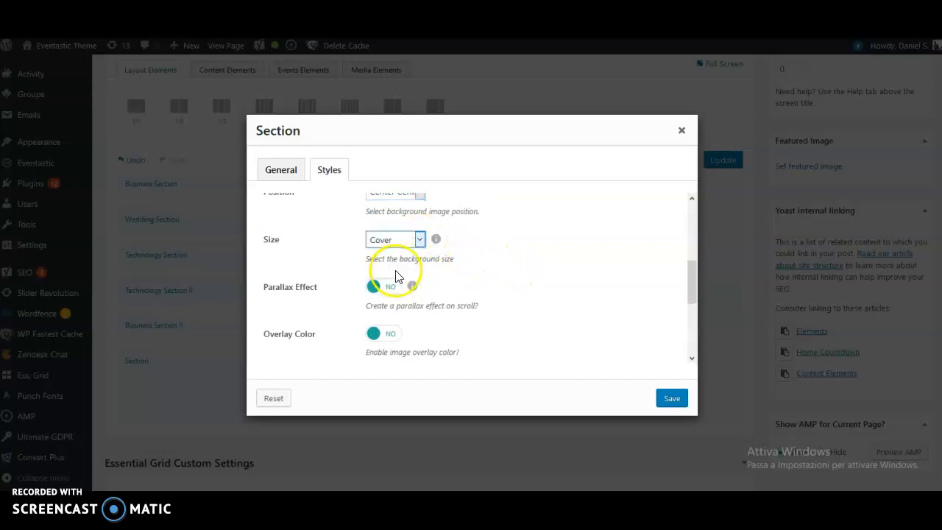
Check the remaining style options and save the section's settings
scroll(401, 267, down, 1)
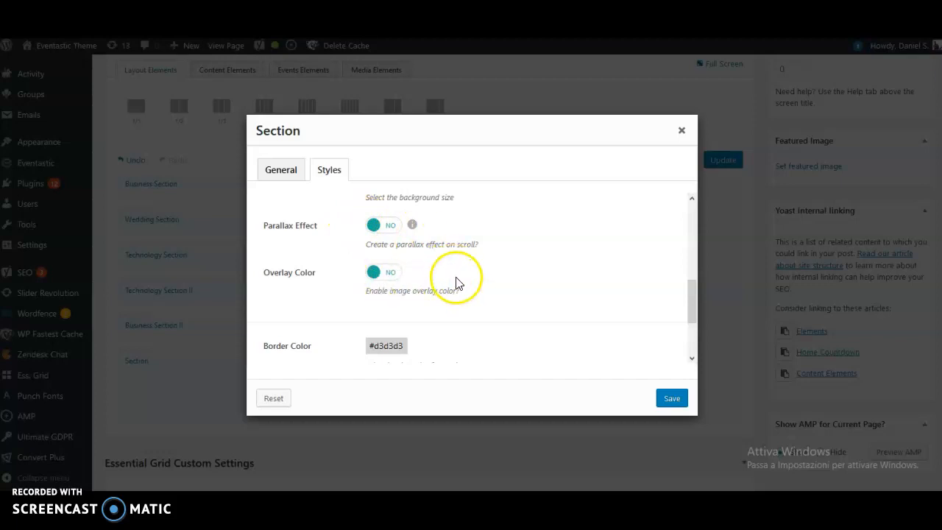
scroll(455, 280, down, 2)
click(428, 246)
click(668, 395)
click(572, 295)
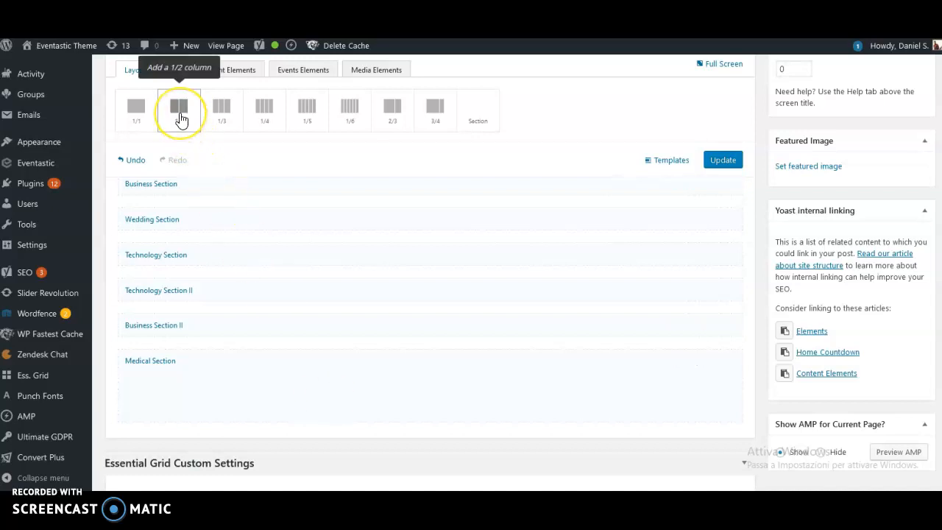
Place two 1/2 columns side by side inside Medical Section
drag(180, 120, 210, 393)
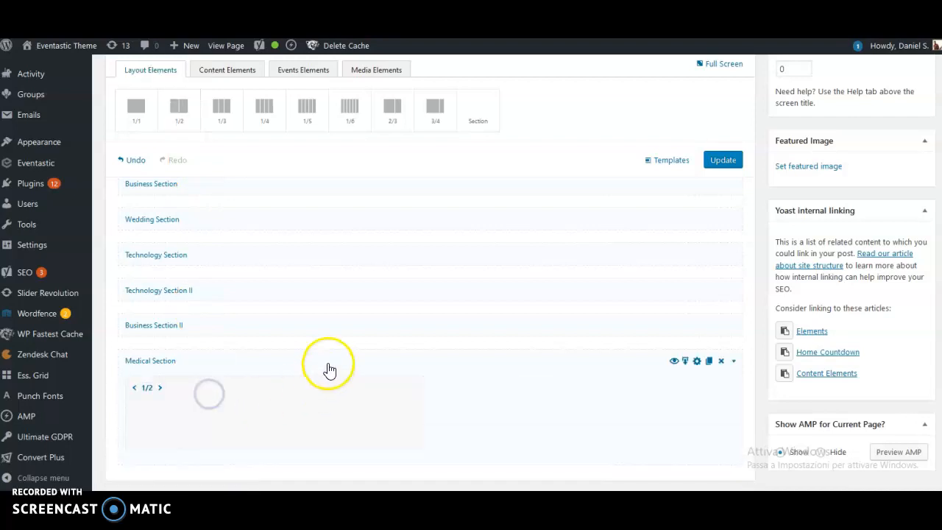
scroll(324, 368, down, 2)
click(391, 266)
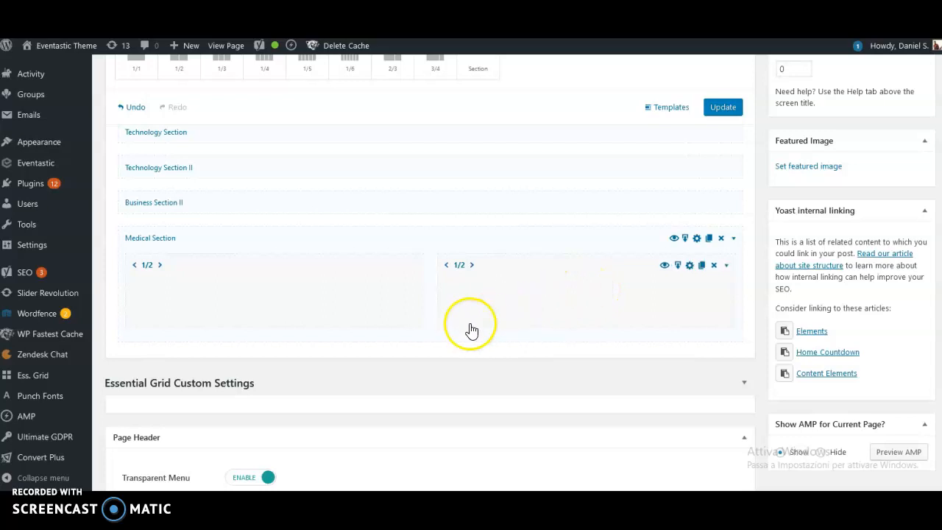
Add a Special Heading content element and place it in the second 1/2 column of Medical Section
scroll(413, 346, up, 2)
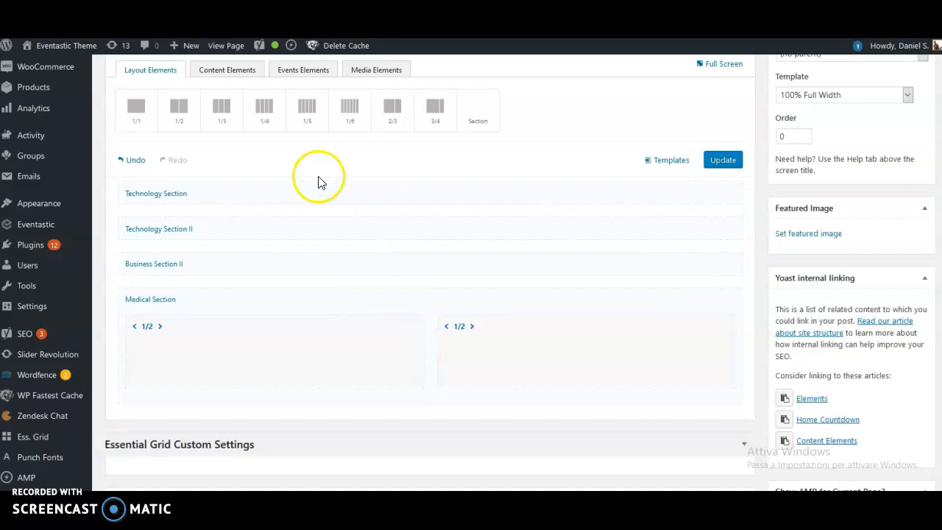
click(231, 74)
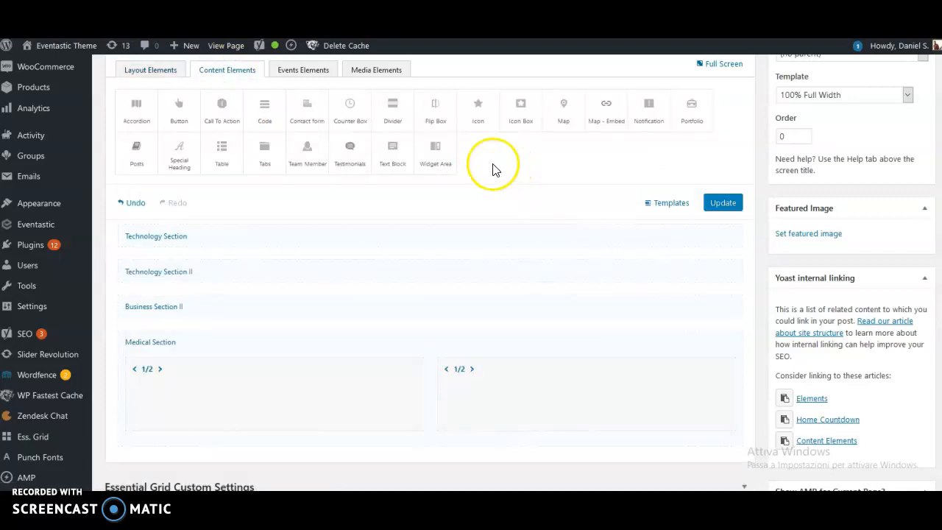
click(179, 158)
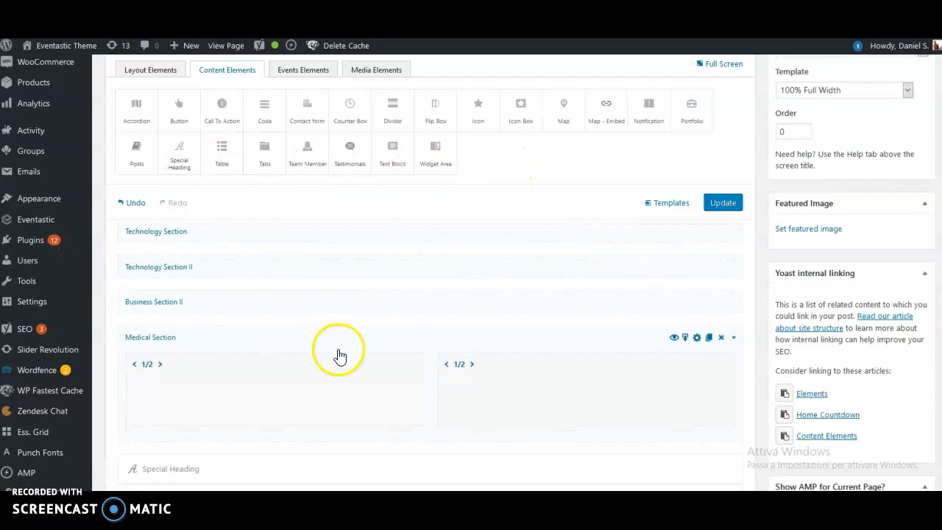
scroll(321, 351, down, 2)
drag(204, 412, 602, 369)
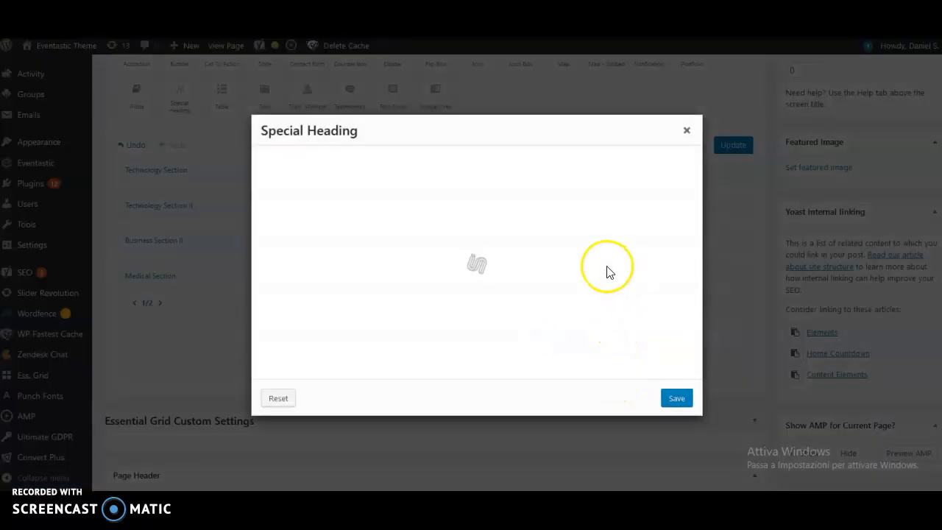
Give the heading the title "Have you seen your doctor?" and subtitle "Get in touch with us today and find the best doctor for you", and centre it
click(389, 170)
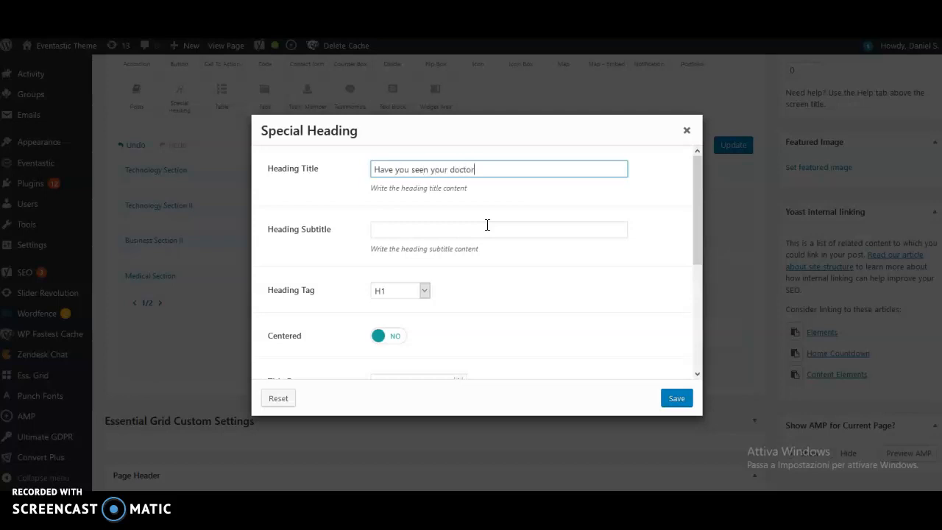
click(425, 231)
click(491, 287)
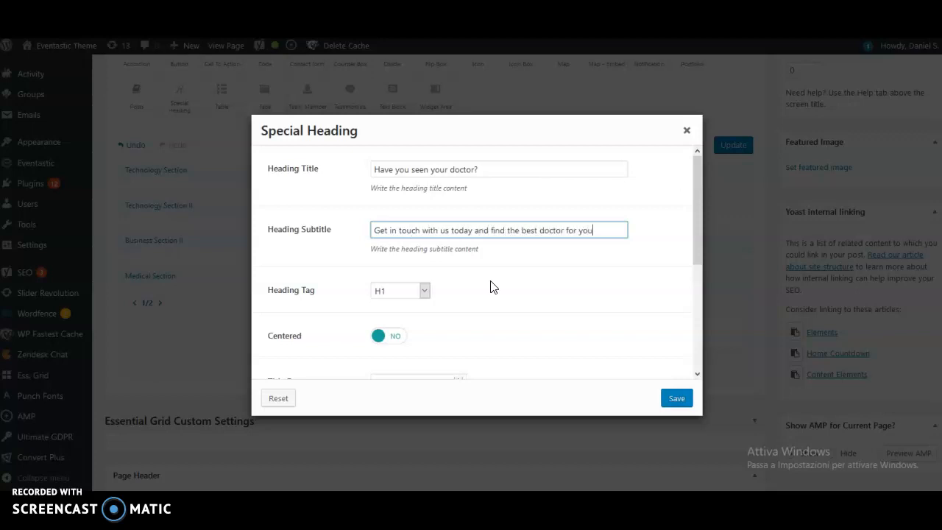
scroll(493, 287, down, 1)
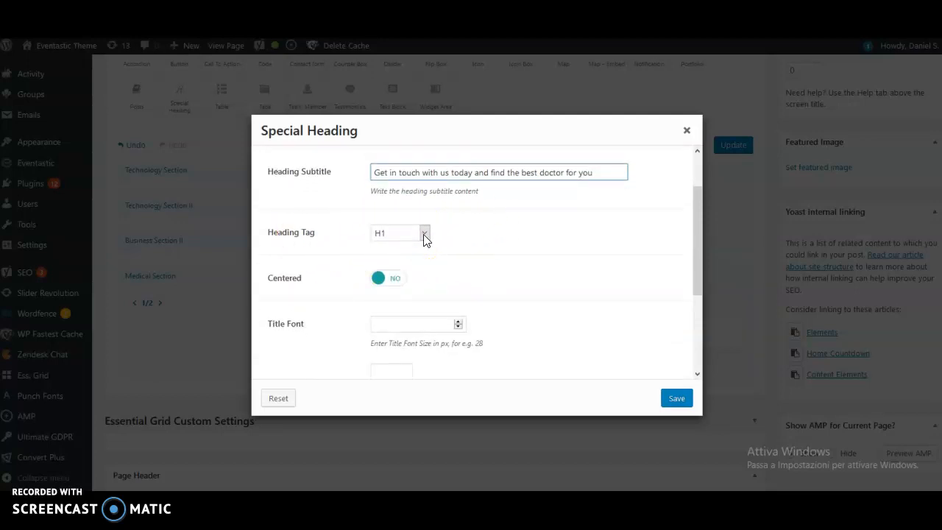
click(381, 286)
scroll(524, 311, down, 1)
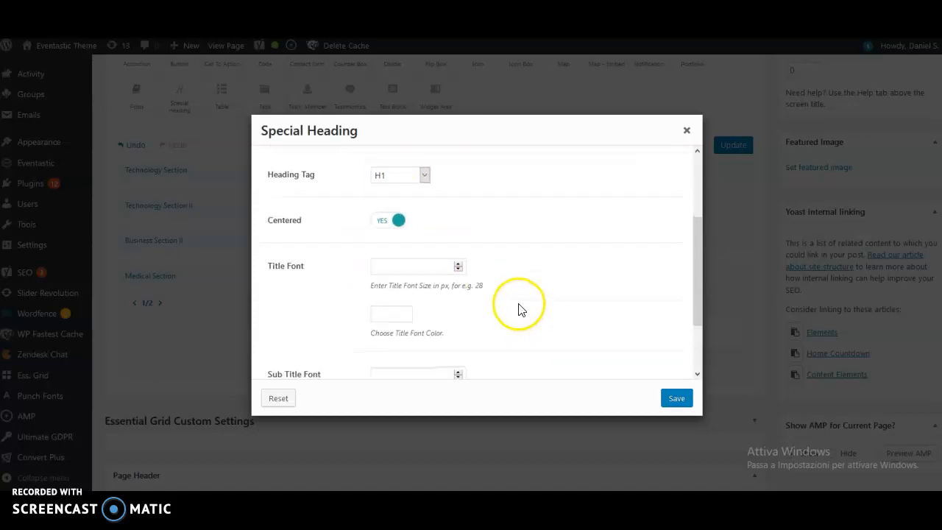
Set both the title and subtitle font colors of the Special Heading to white, #ffffff
click(401, 266)
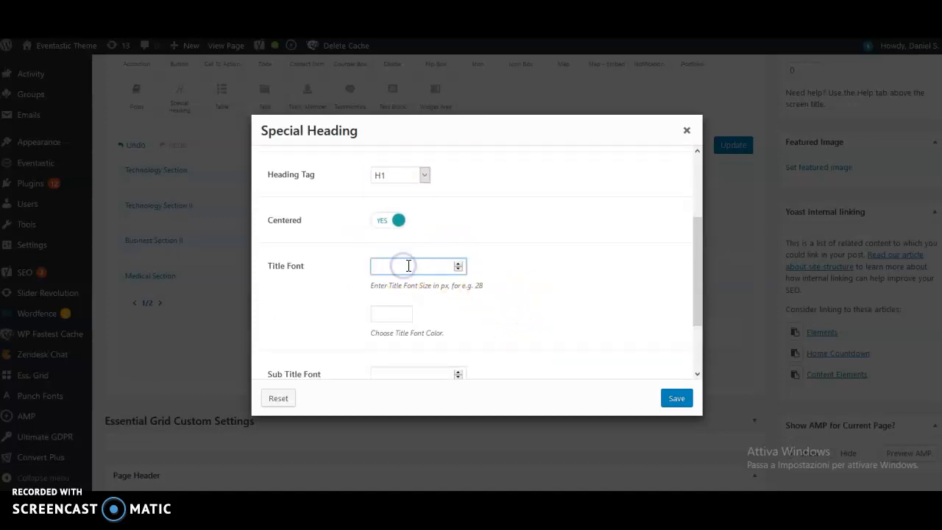
click(512, 262)
scroll(515, 296, down, 1)
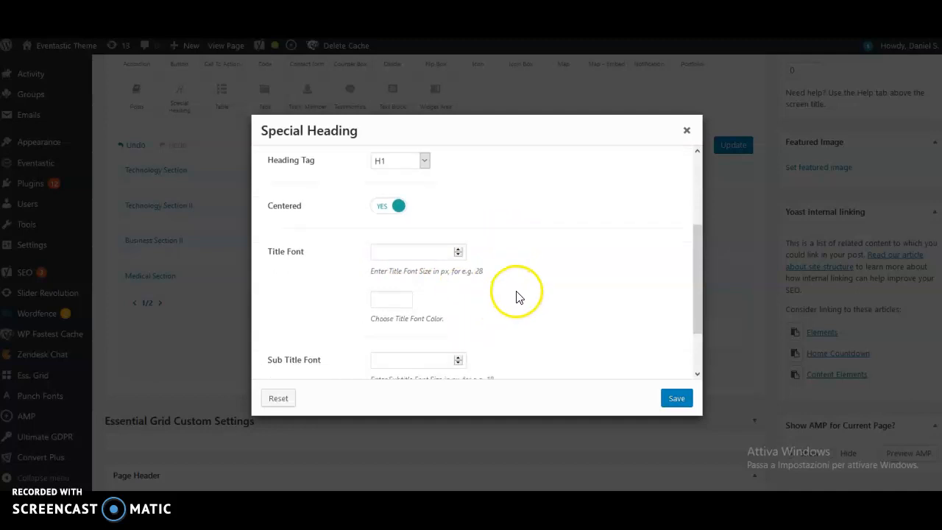
scroll(523, 294, down, 1)
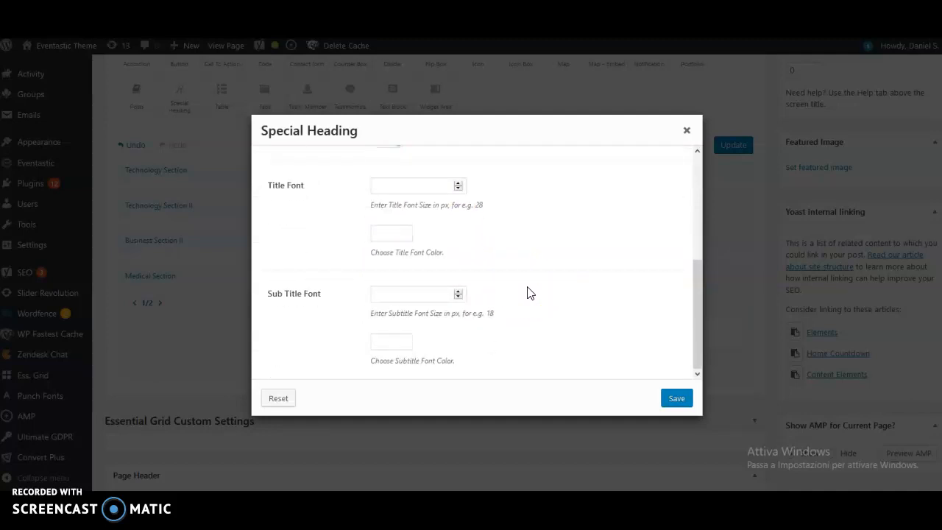
click(387, 234)
click(392, 341)
click(555, 244)
click(390, 340)
scroll(398, 340, down, 1)
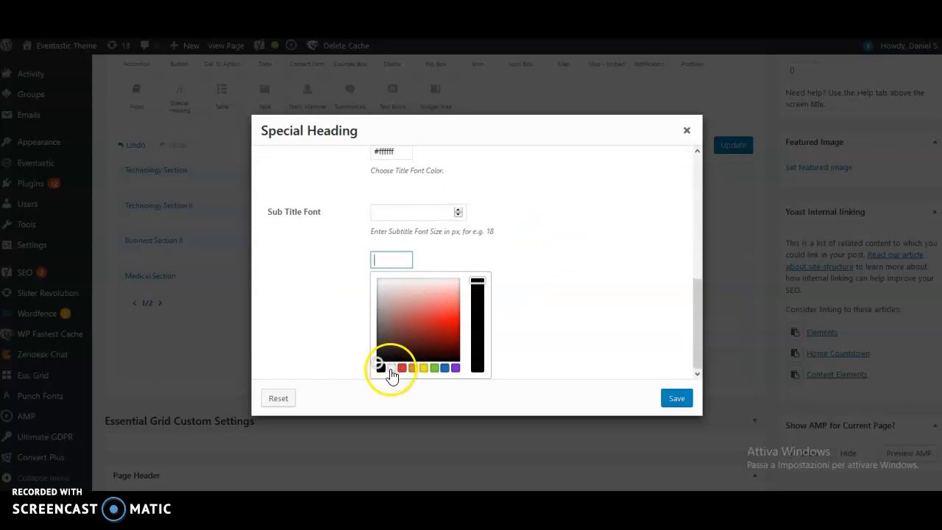
click(391, 367)
click(561, 289)
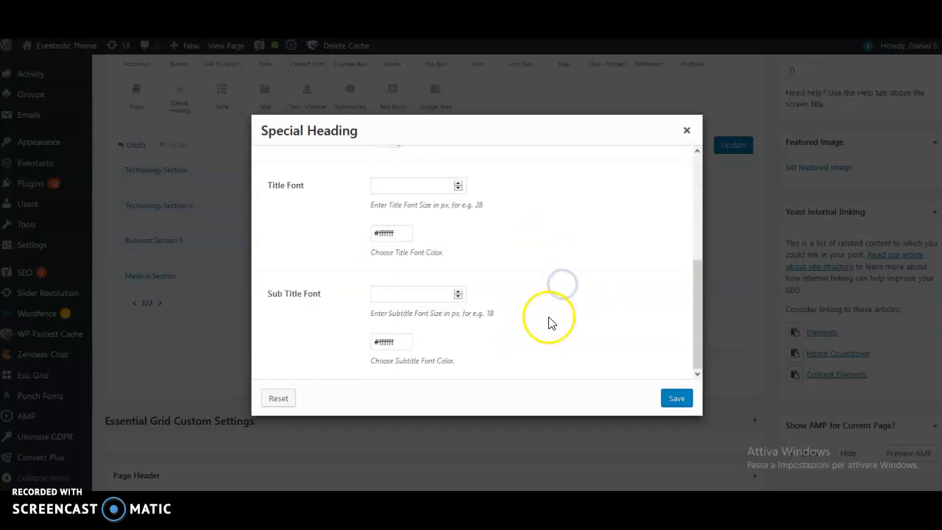
Save the Special Heading's settings and update the page
scroll(548, 321, up, 5)
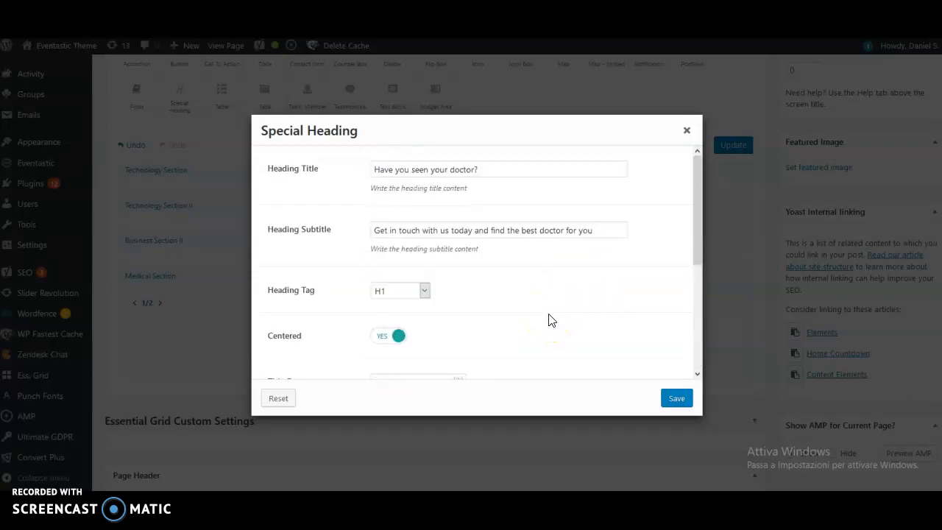
click(677, 399)
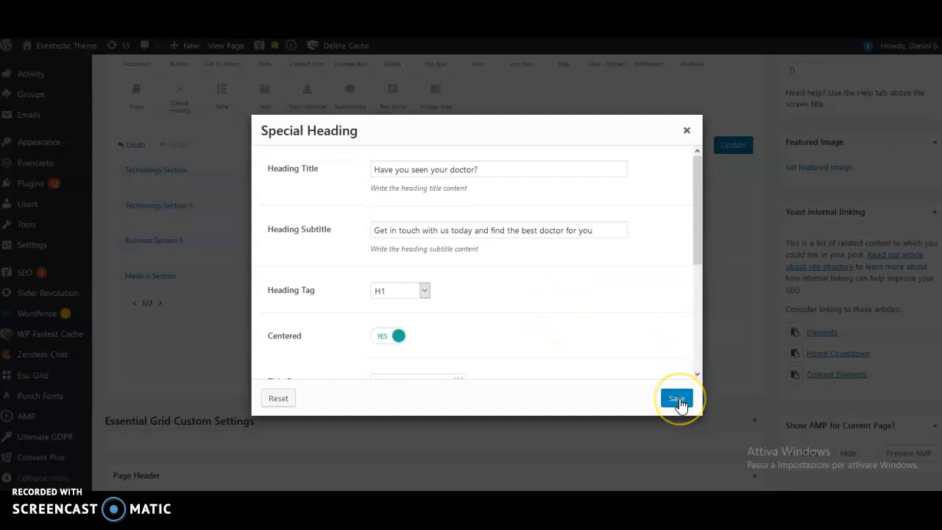
click(681, 405)
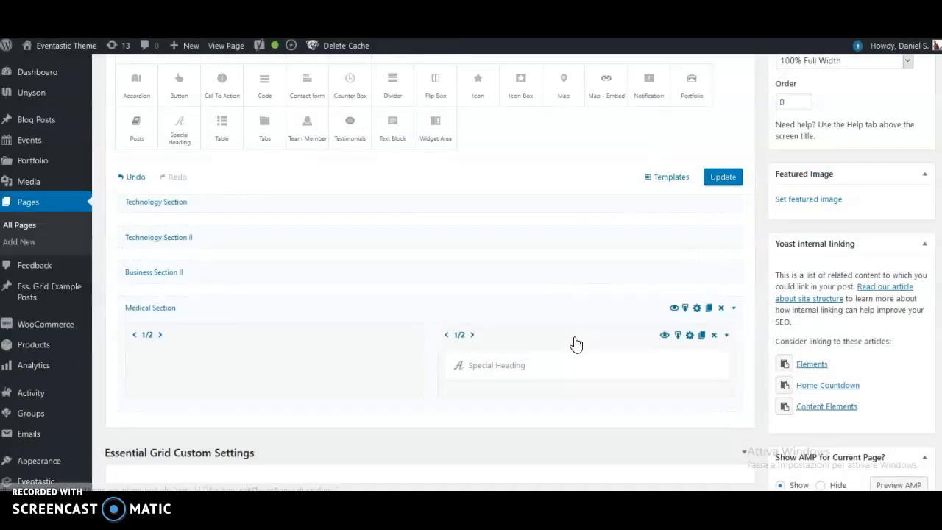
click(725, 179)
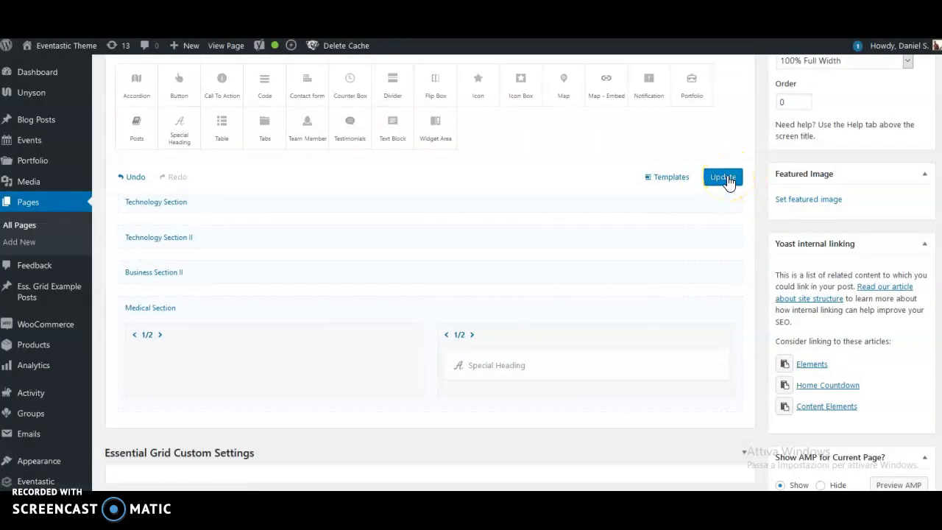
click(725, 179)
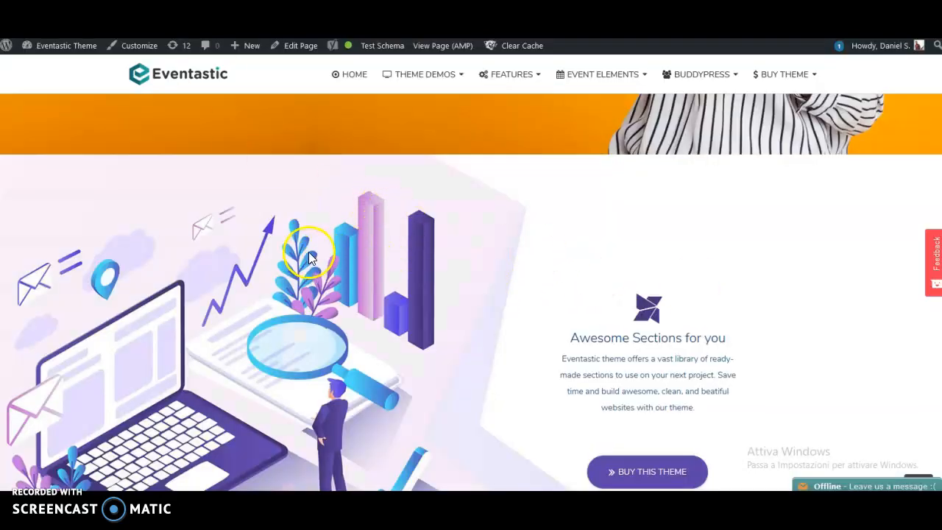
Review the sections on the live page, checking Medical Section's background, heading and spacing above the footer
scroll(308, 252, down, 3)
scroll(377, 297, up, 5)
scroll(377, 297, up, 3)
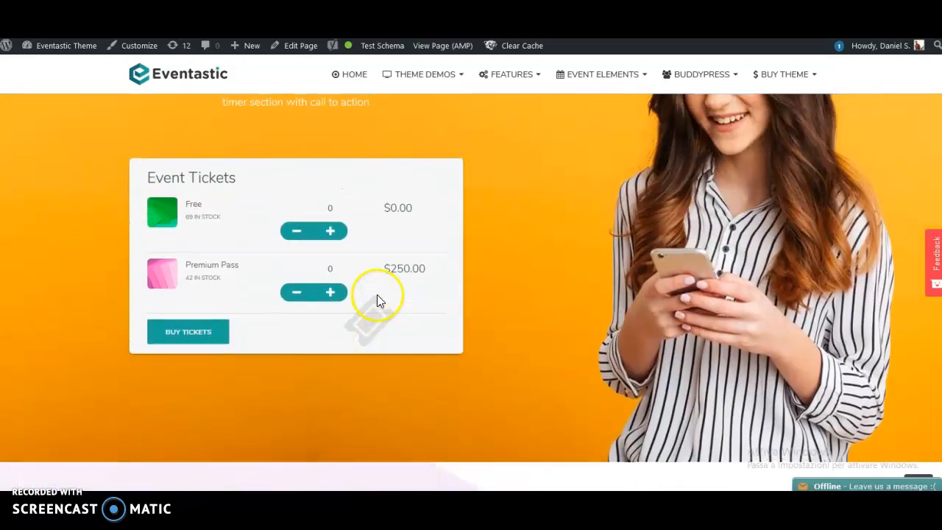
scroll(379, 291, down, 2)
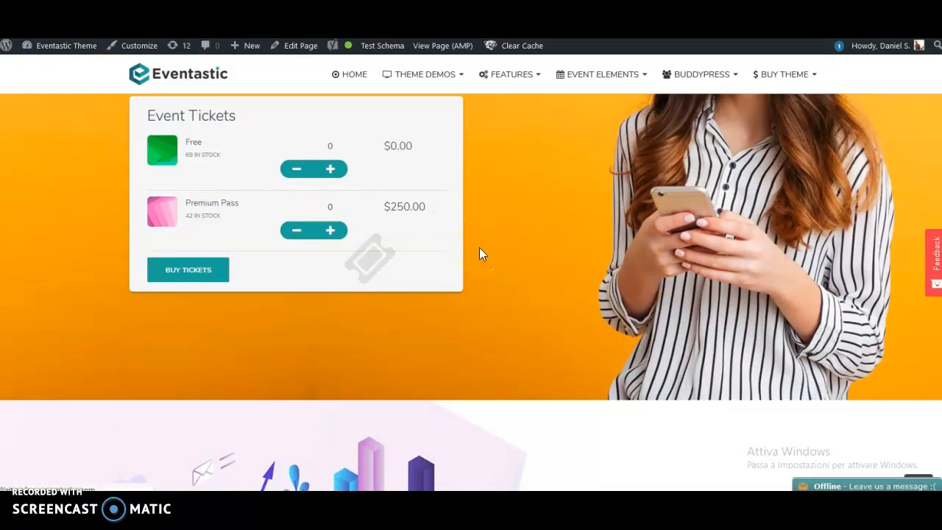
scroll(482, 250, down, 5)
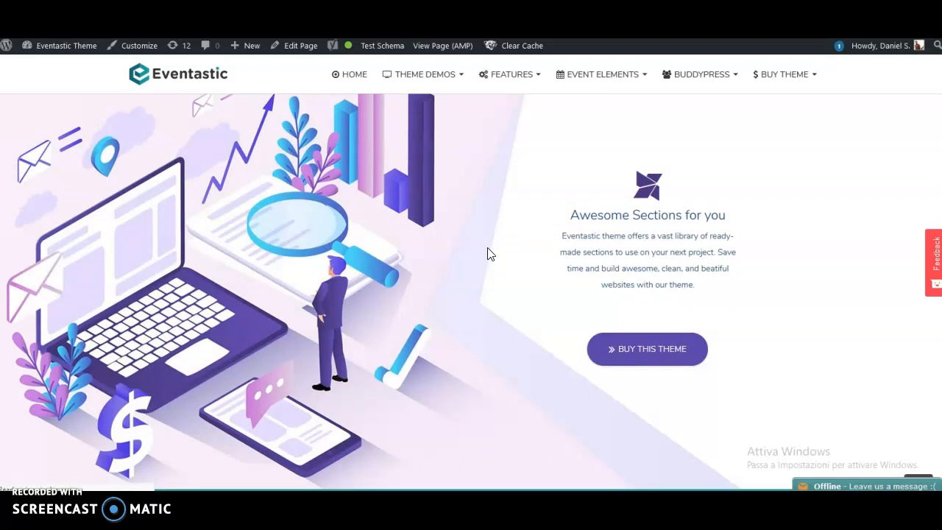
scroll(490, 254, down, 5)
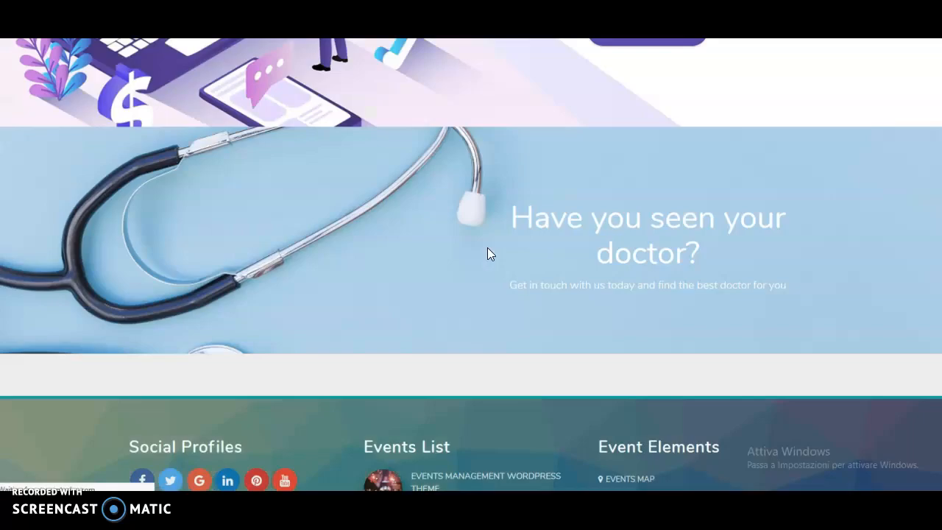
scroll(356, 287, up, 2)
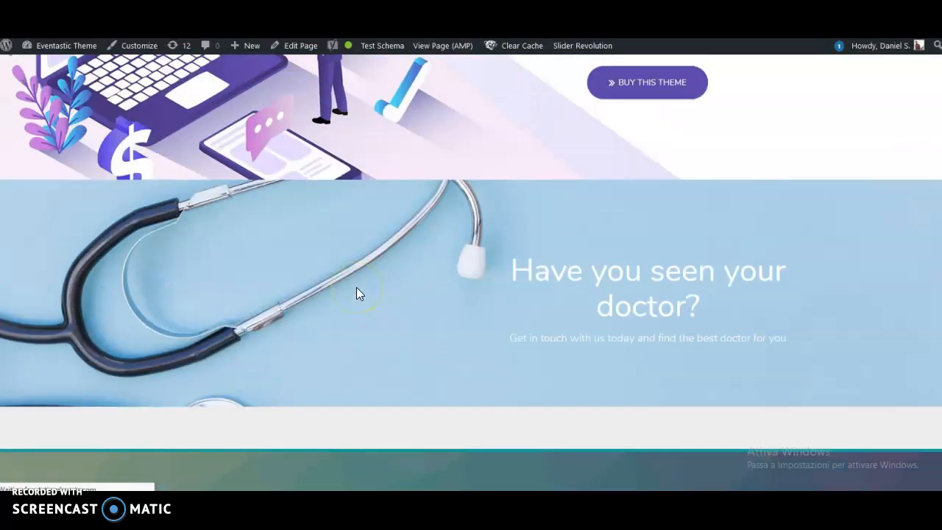
scroll(381, 183, down, 2)
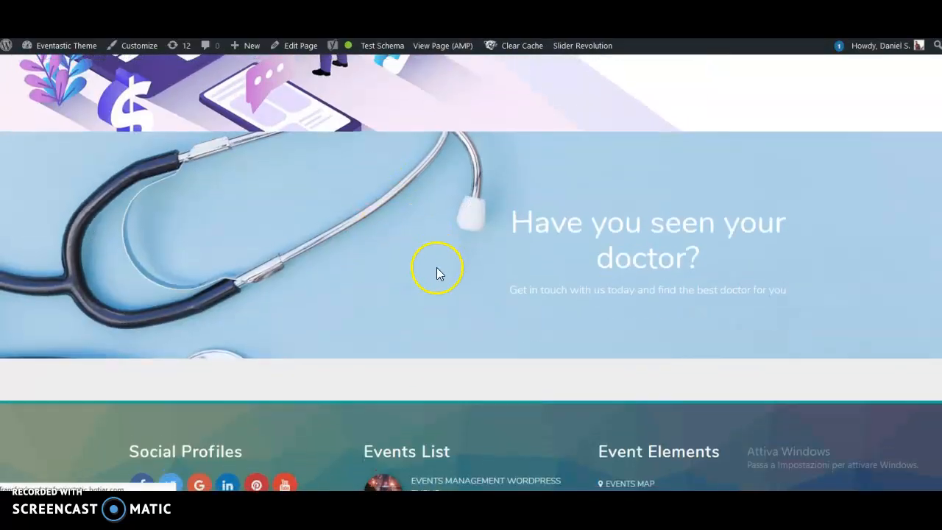
scroll(438, 271, up, 5)
scroll(436, 273, down, 3)
scroll(434, 274, down, 2)
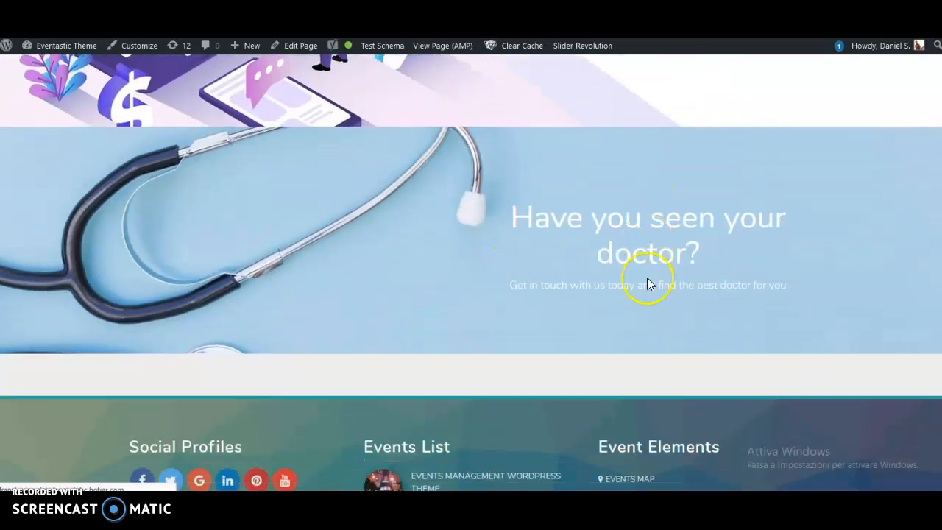
scroll(655, 250, up, 5)
scroll(441, 258, down, 7)
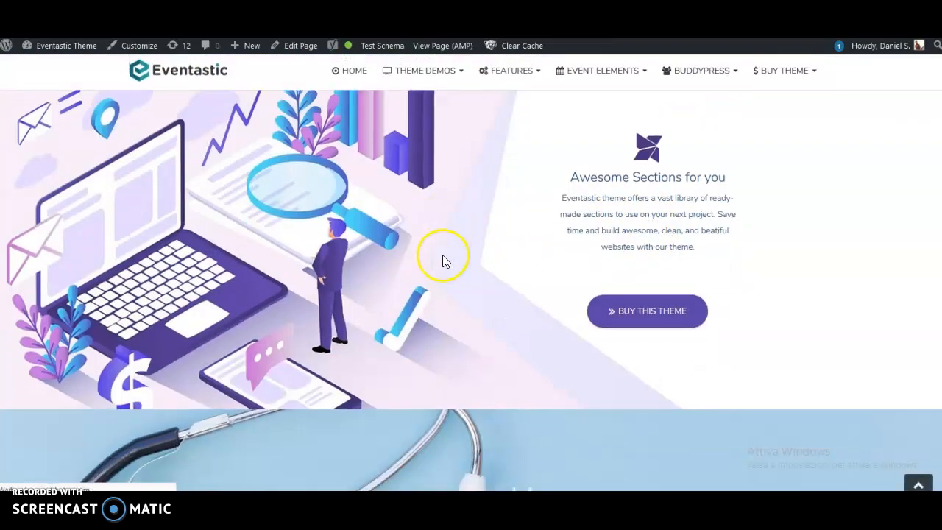
scroll(456, 254, up, 2)
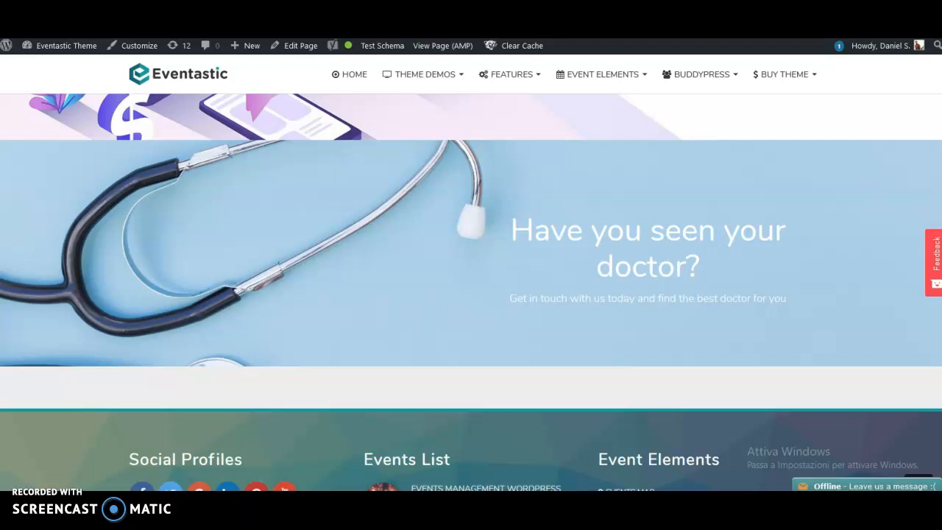
scroll(429, 339, up, 2)
scroll(421, 357, down, 2)
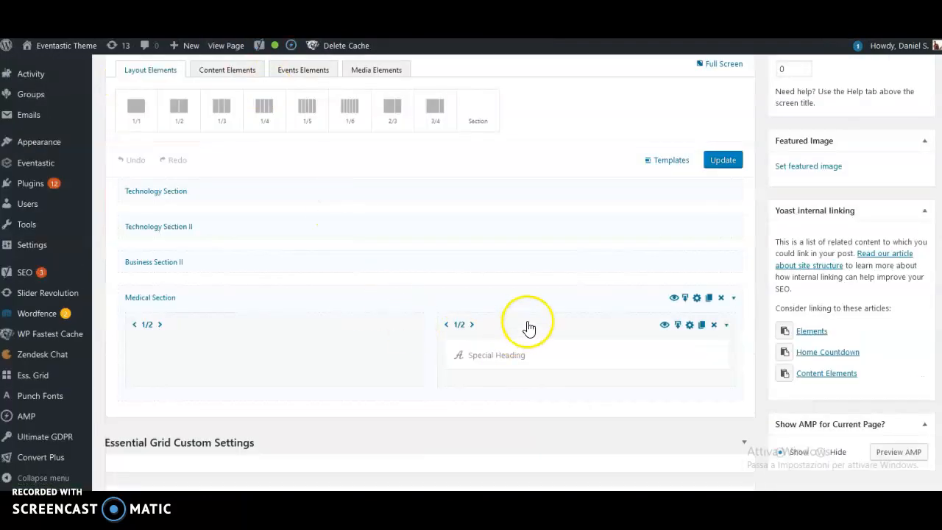
Set Medical Section's bottom margin to -70 and save the section's settings
click(696, 298)
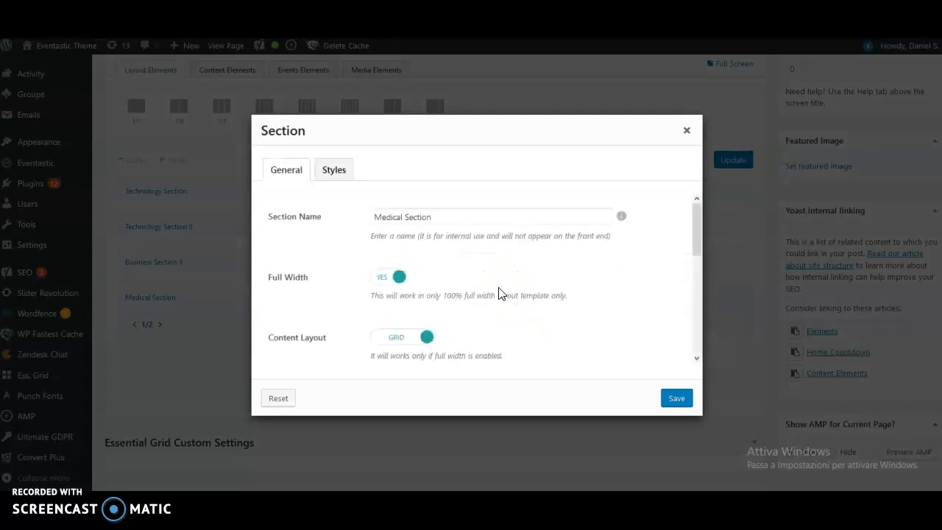
scroll(350, 311, down, 5)
scroll(351, 312, down, 2)
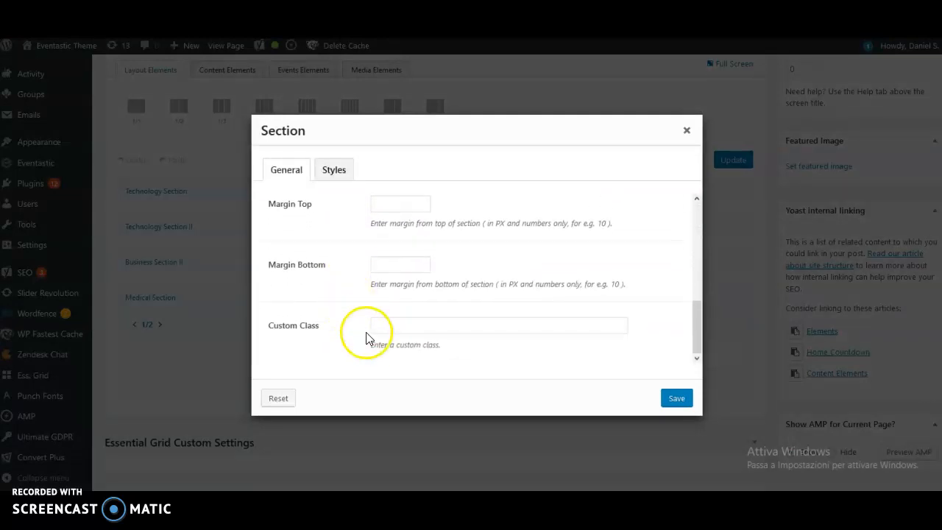
click(393, 265)
text(-)
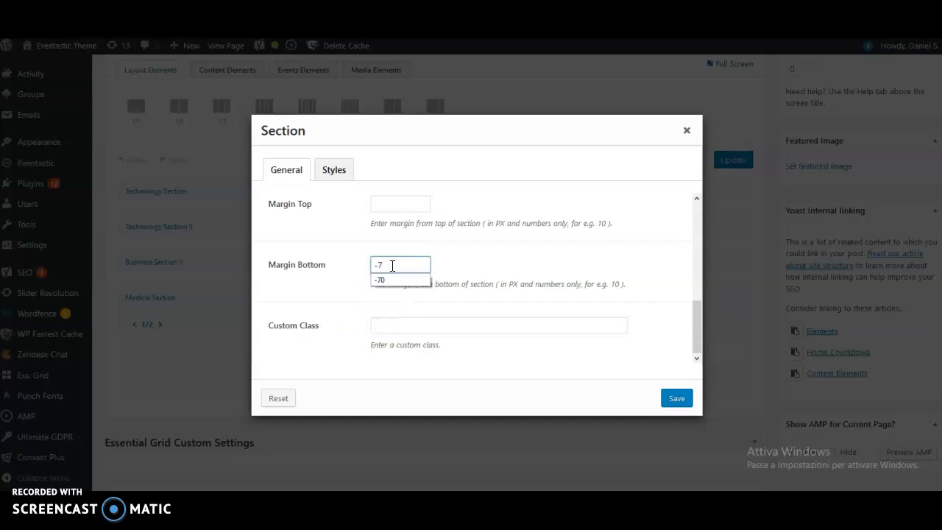
text(7)
click(400, 280)
click(677, 398)
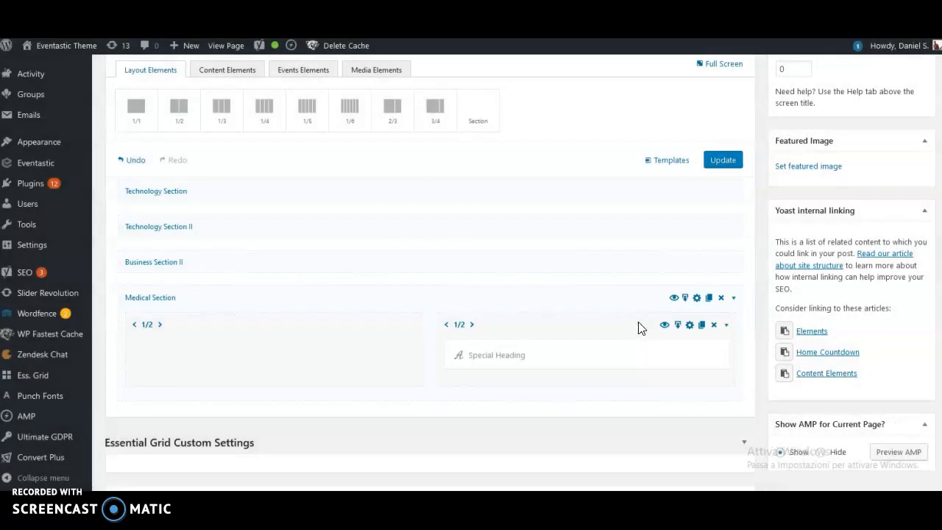
click(616, 313)
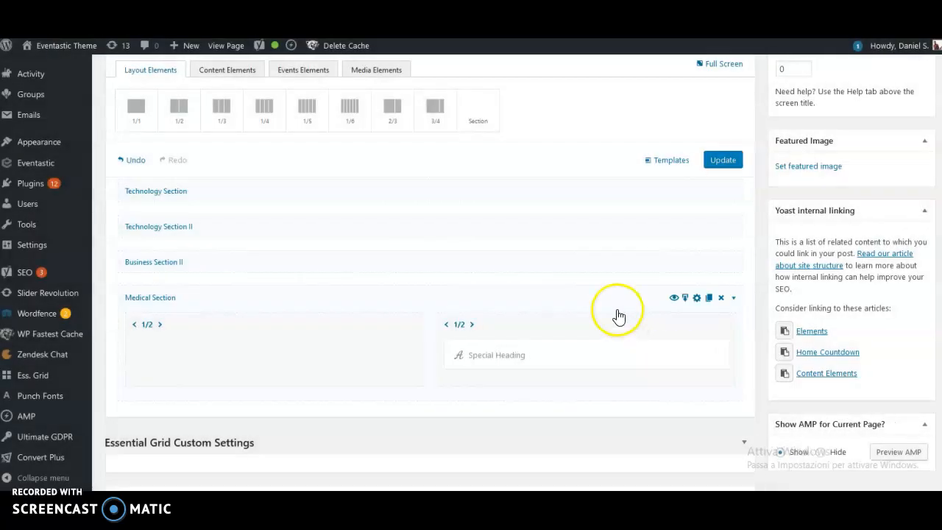
Add a Team Member element to the second 1/2 column of Medical Section and open its settings
click(248, 73)
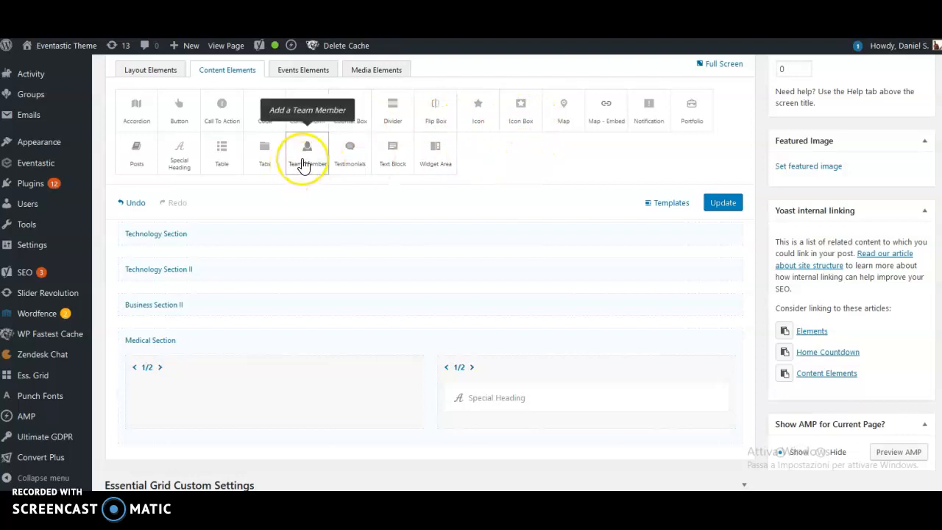
drag(304, 166, 531, 431)
scroll(553, 338, down, 2)
scroll(558, 328, down, 1)
click(528, 251)
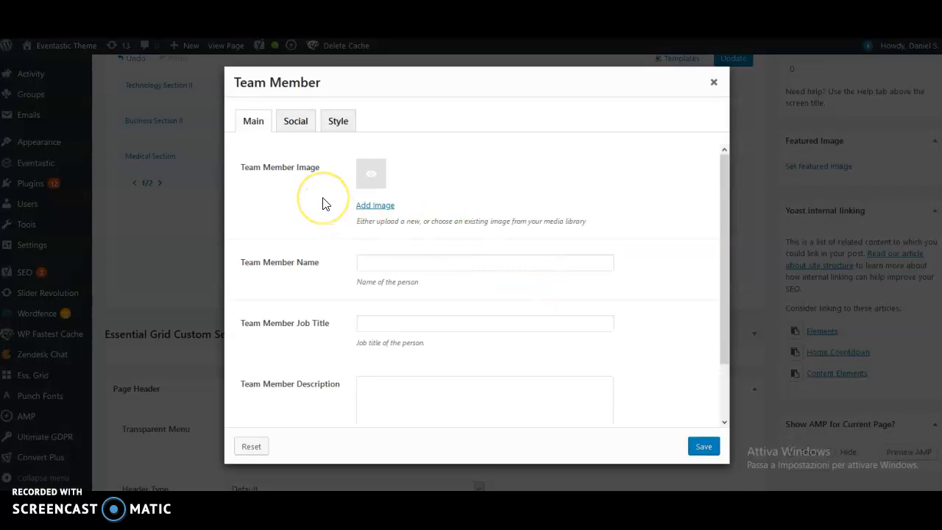
Set the Team Member image to the media library portrait of the bearded man in a white suit
click(375, 206)
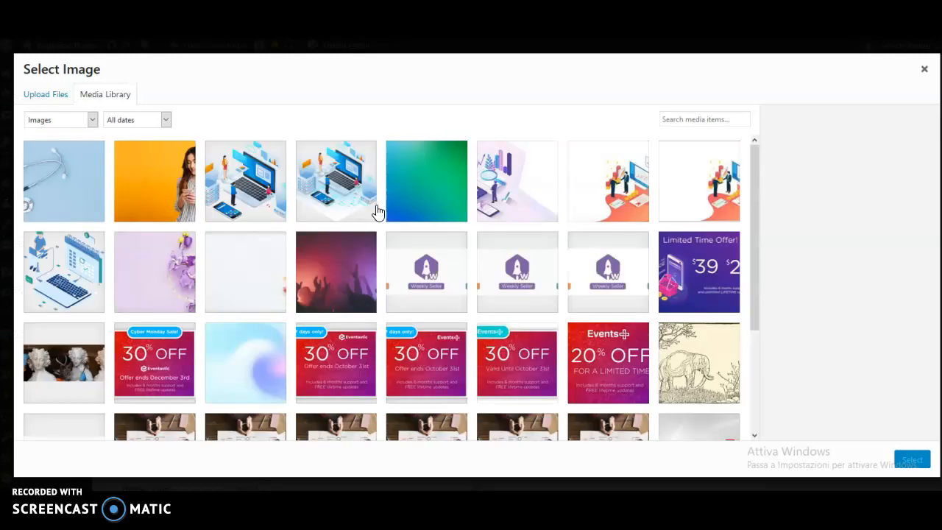
scroll(376, 212, down, 5)
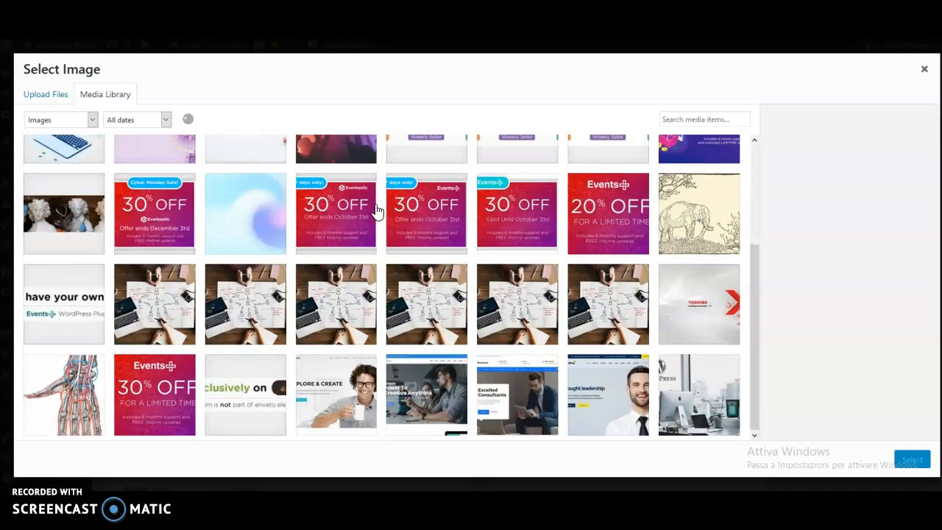
scroll(375, 211, down, 5)
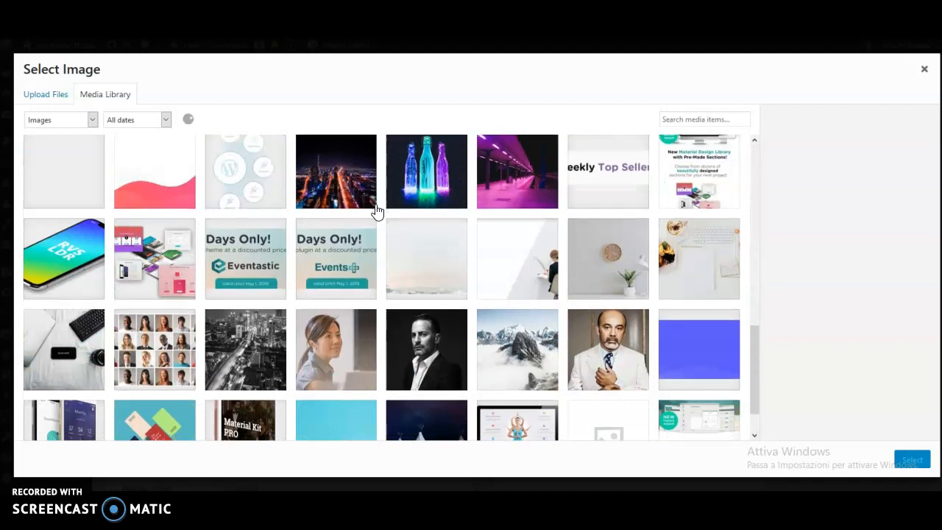
click(372, 258)
click(608, 304)
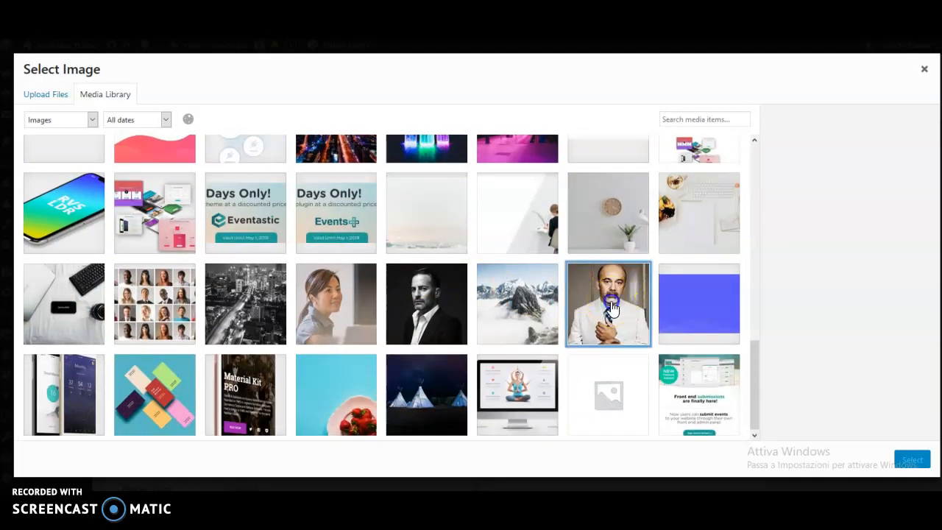
click(924, 467)
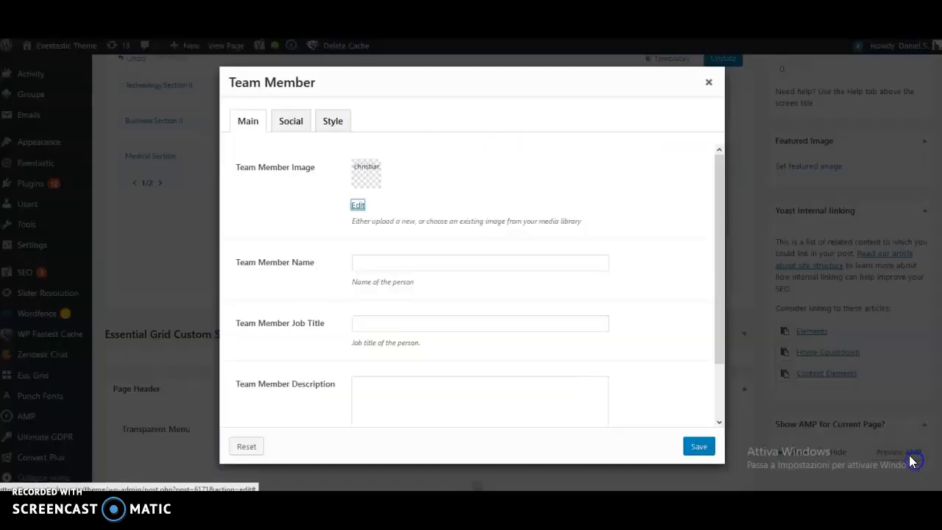
Enter the team member's full name and set the job title to "Special Medical Assistant"
click(374, 263)
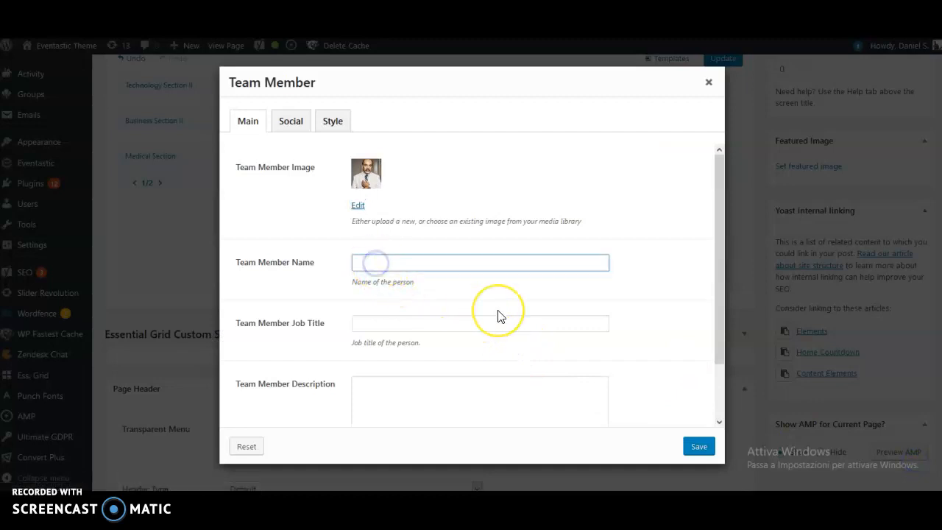
text(M)
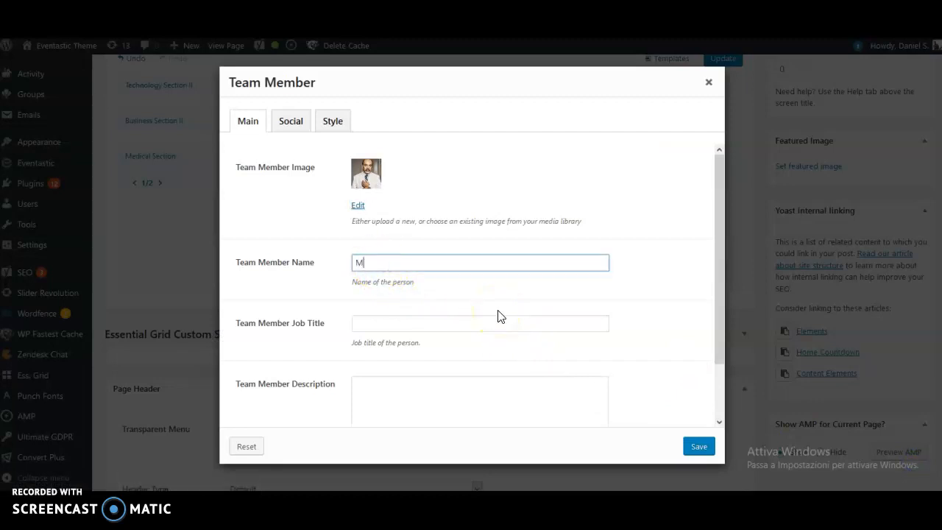
text(artin Brown)
click(409, 324)
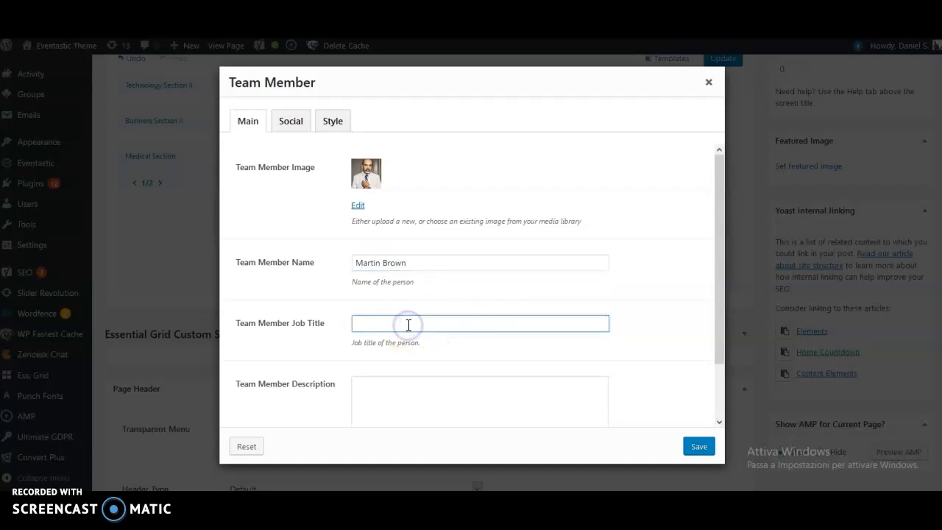
text(Spec)
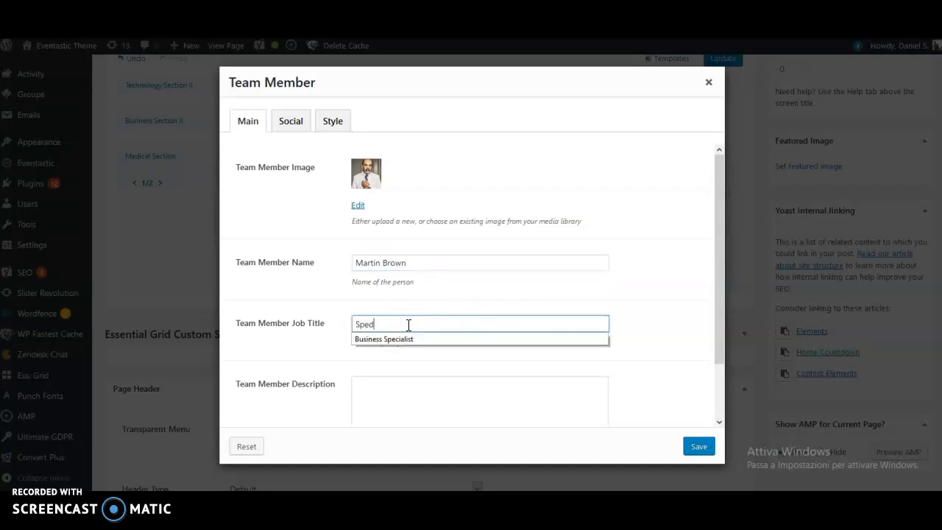
key(BackSpace)
text(cial Medical Assistant)
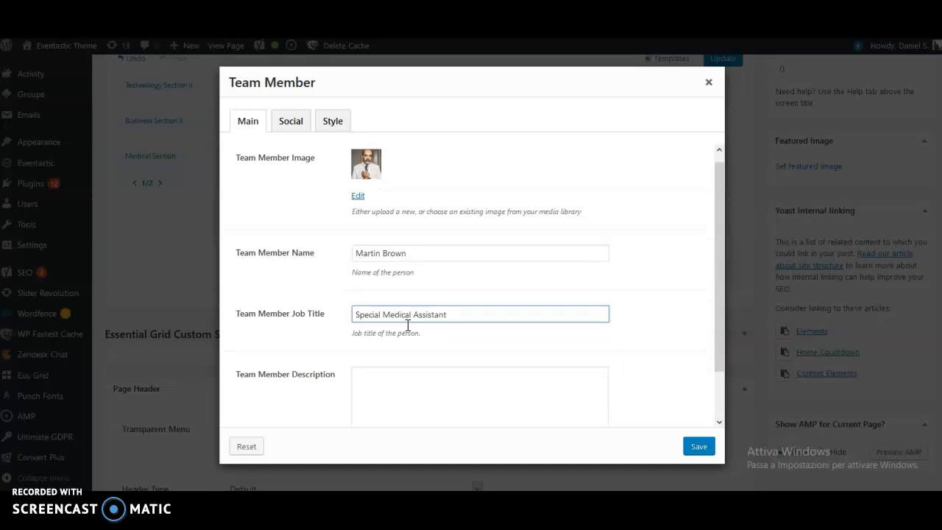
Begin the Team Member description with "Our WordPress events theme allows you to easily create websites using pre-made sections already built"
scroll(401, 328, down, 1)
click(383, 331)
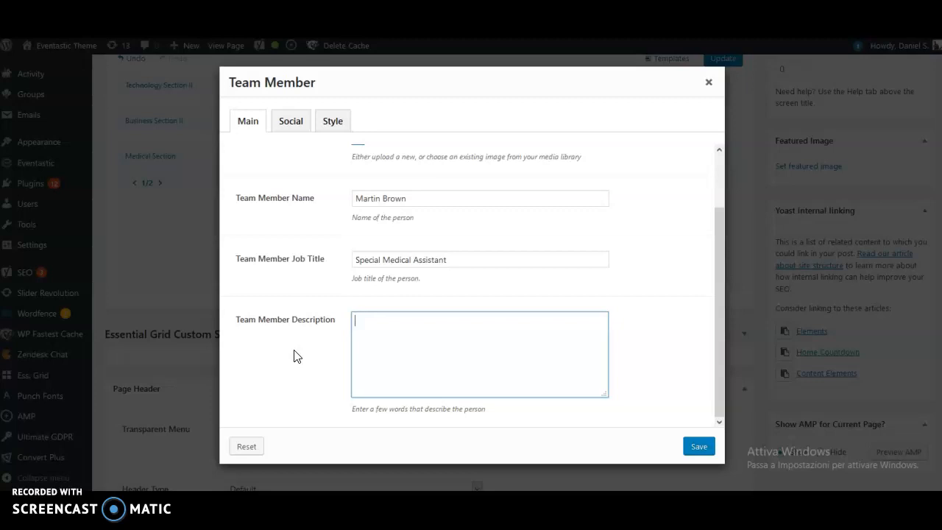
text(Our we)
text(W)
text(ordPress eventts t)
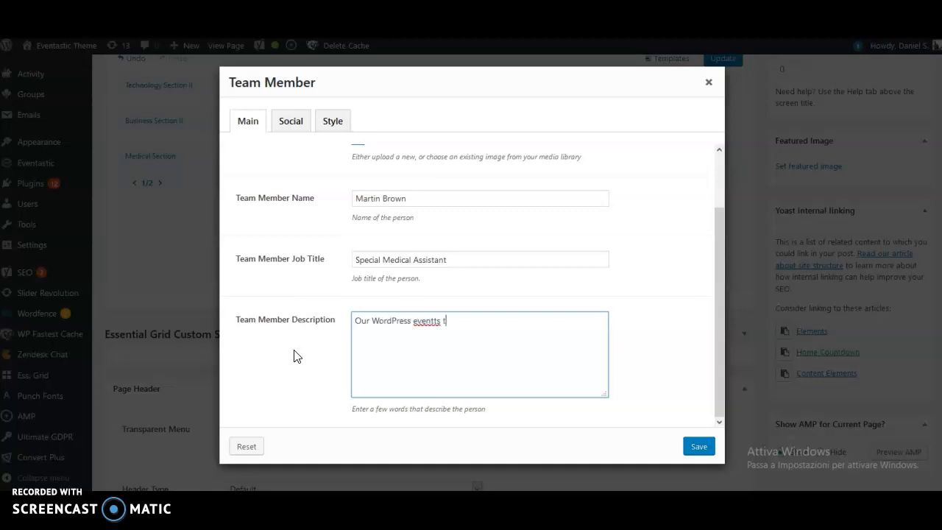
text(heme a)
text(asily create websites)
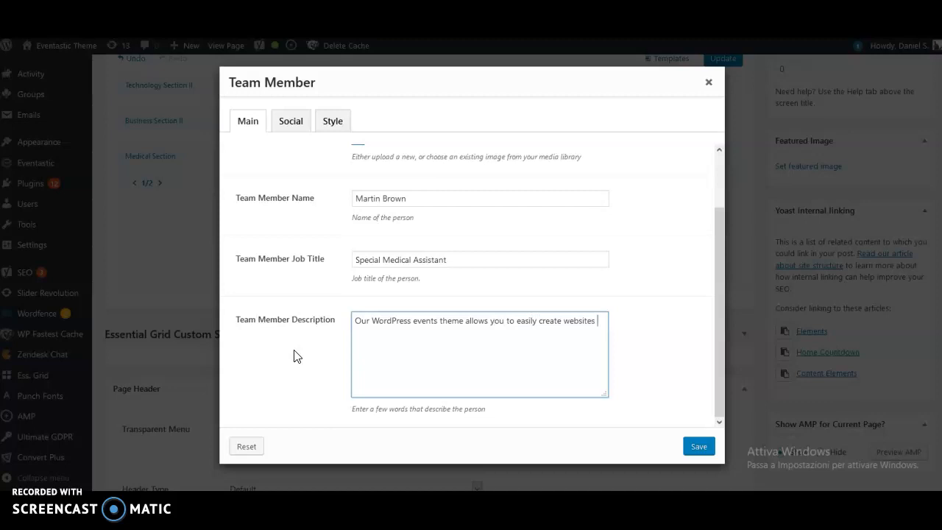
text( using pre-made sections already built)
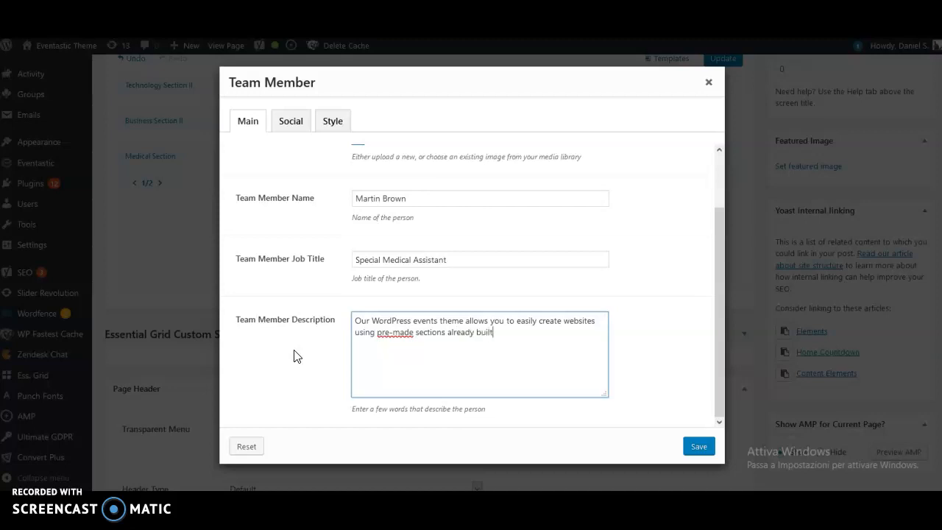
Complete the description with "into it. View all the demos and choose the best design for your project."
text( into it. View all the demo)
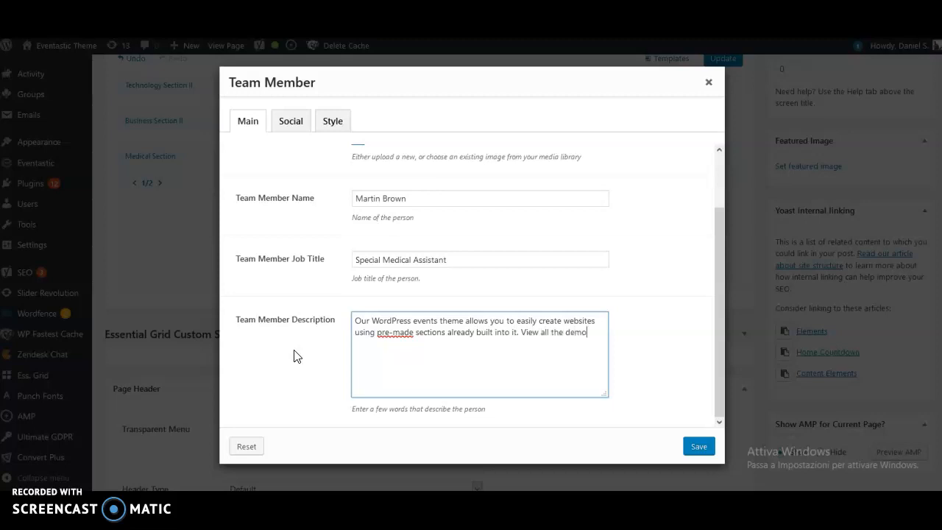
text(s and choose the best design for your prour)
key(BackSpace)
key(BackSpace)
text(ject.)
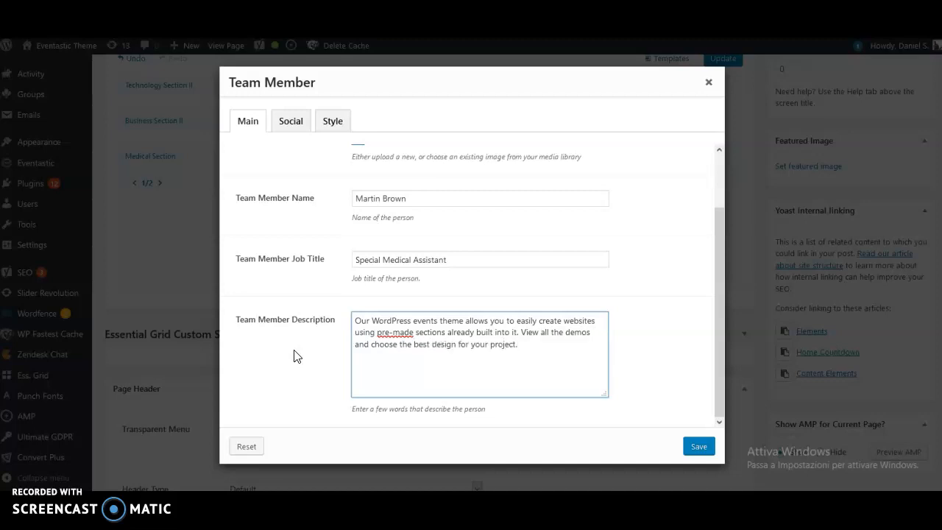
scroll(456, 313, up, 4)
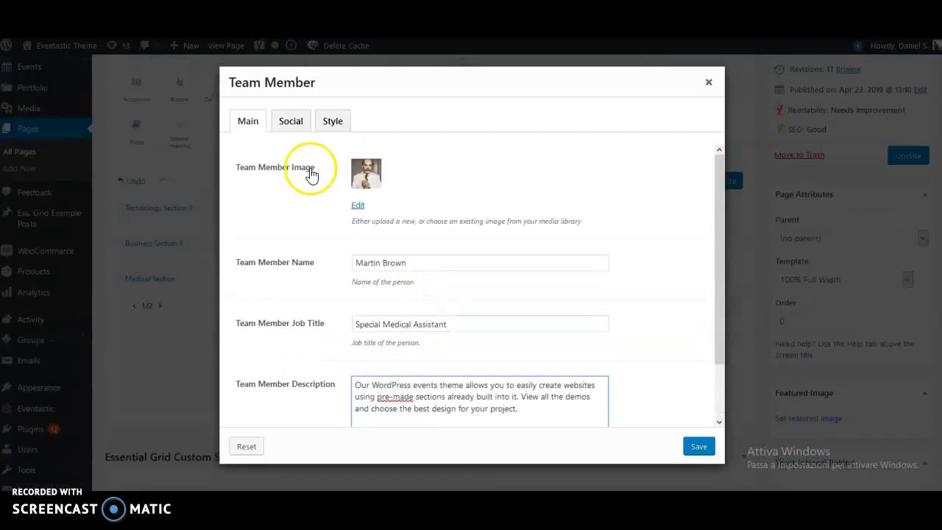
click(290, 121)
click(374, 163)
click(373, 168)
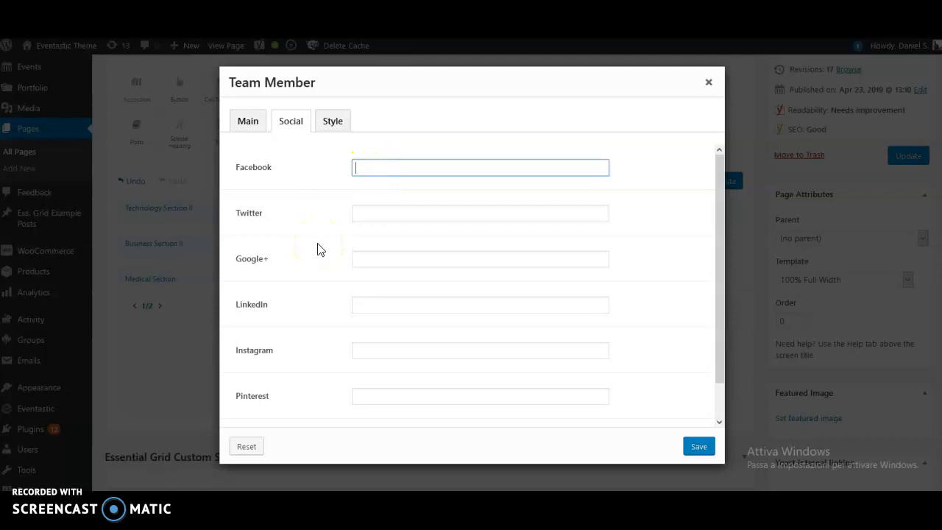
text(h)
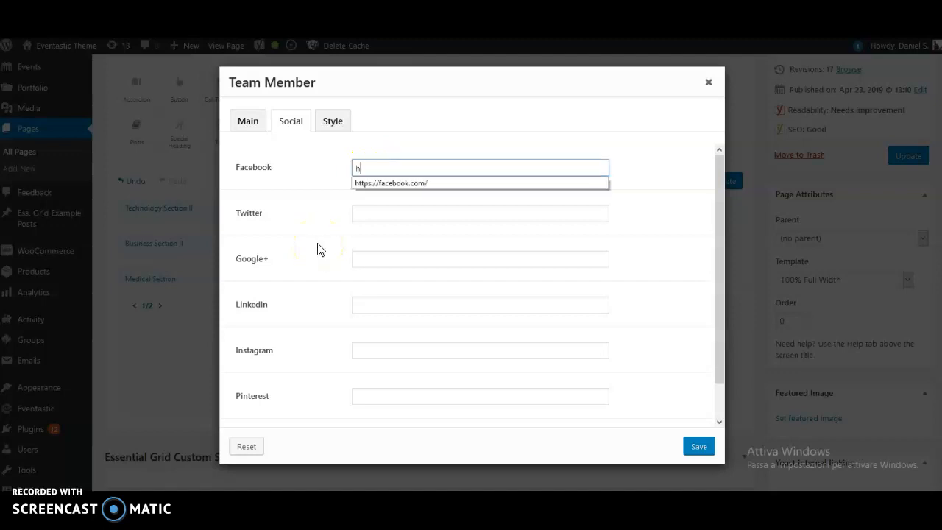
click(378, 185)
click(385, 211)
text(h)
click(385, 227)
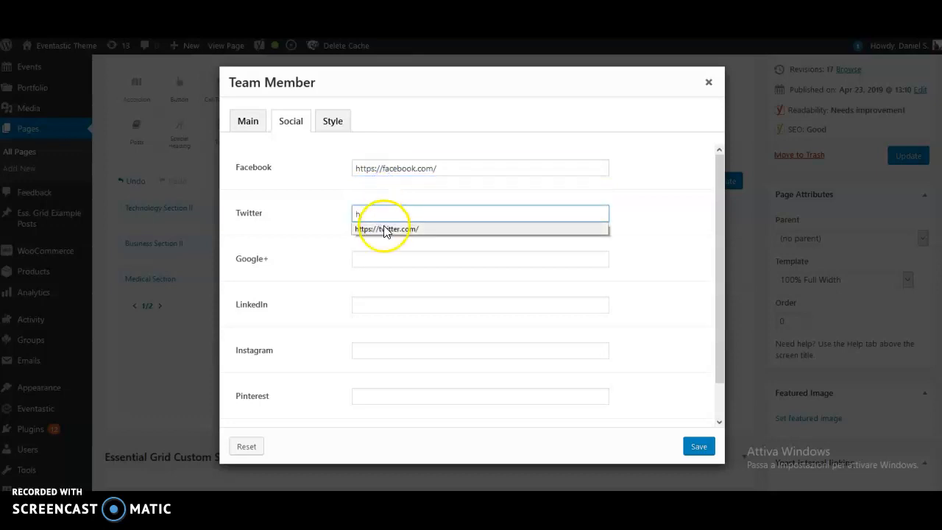
click(375, 304)
text(h)
click(380, 319)
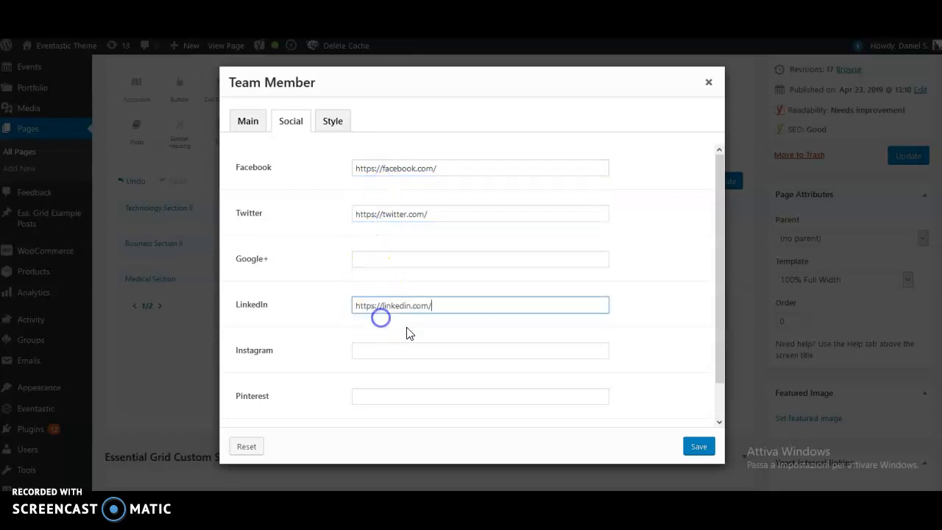
scroll(309, 219, down, 1)
Choose Style 4 for the Team Member, save its settings and update the page
click(335, 125)
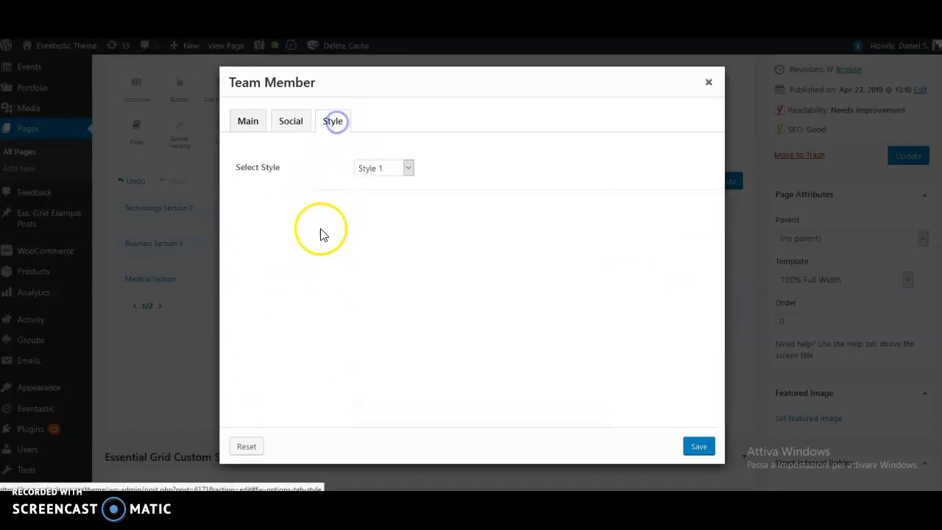
click(408, 168)
click(382, 237)
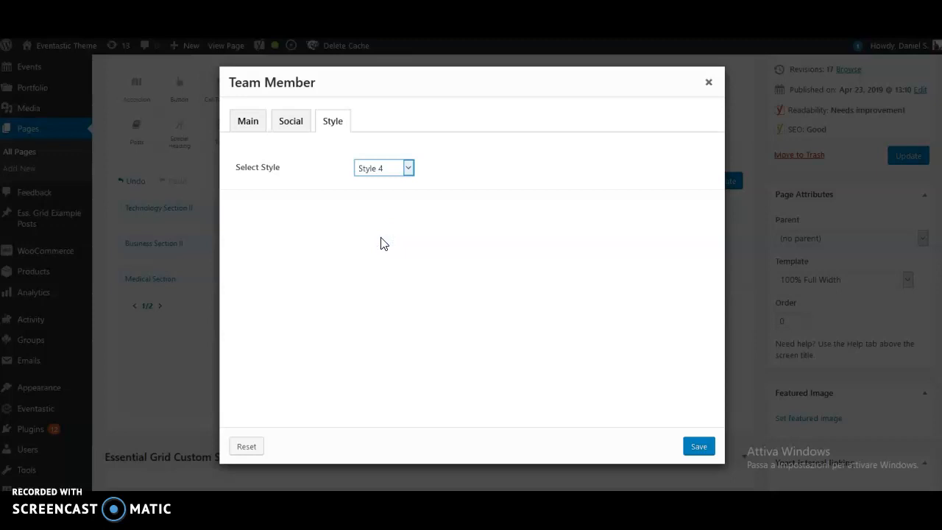
click(701, 450)
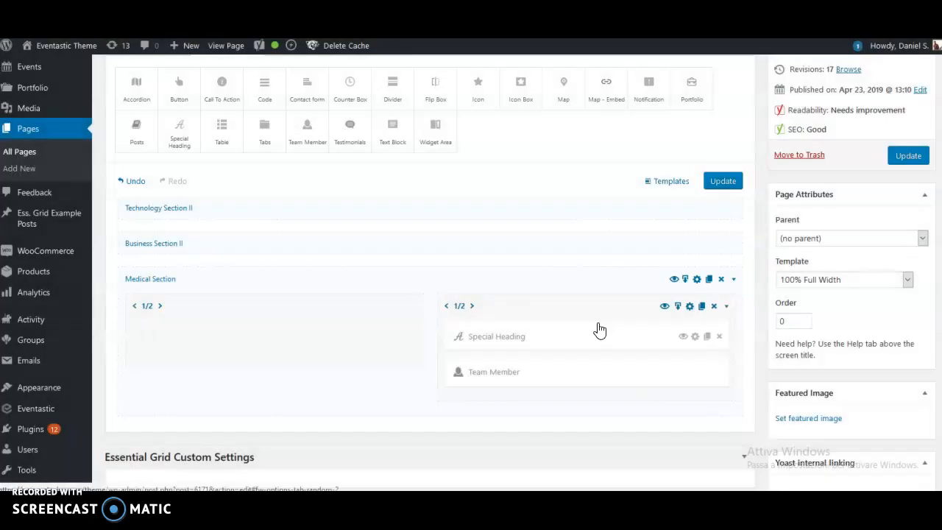
click(724, 182)
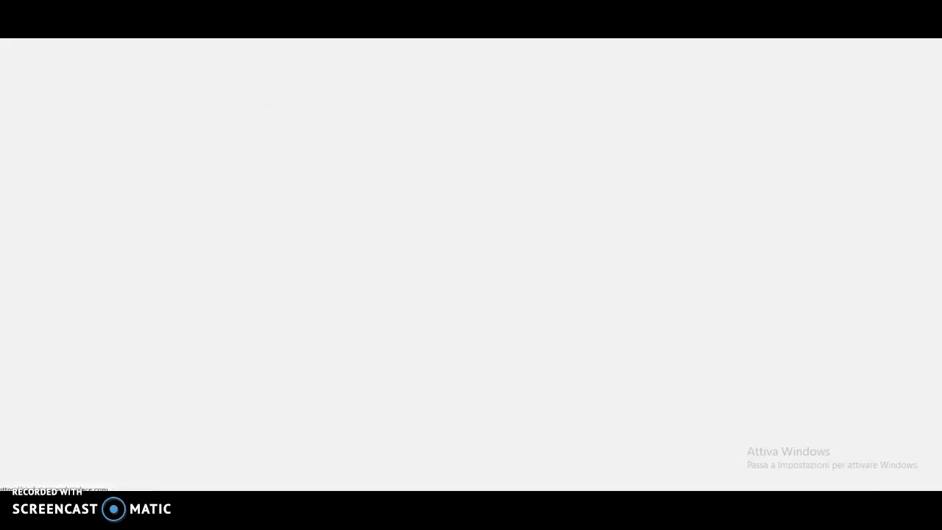
Review Medical Section on the live page, checking the team member card against the heading, background and footer
click(220, 179)
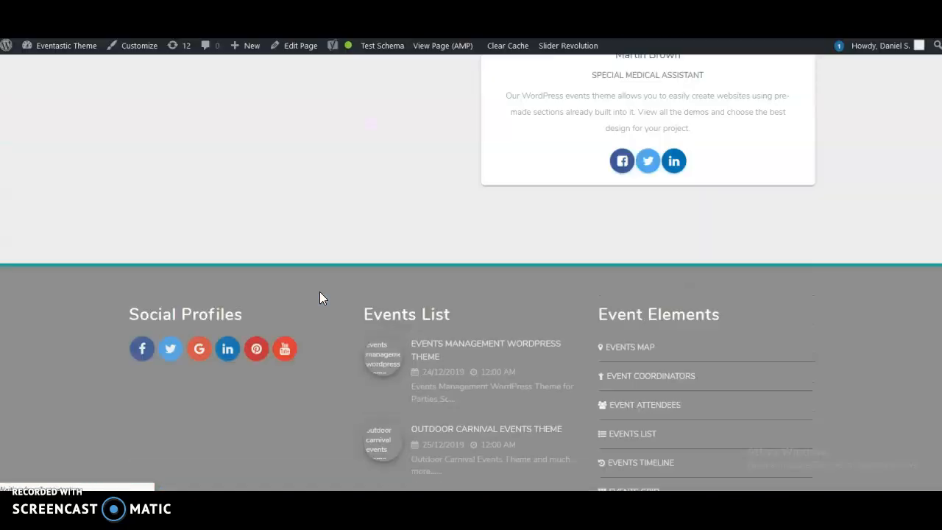
scroll(359, 338, up, 2)
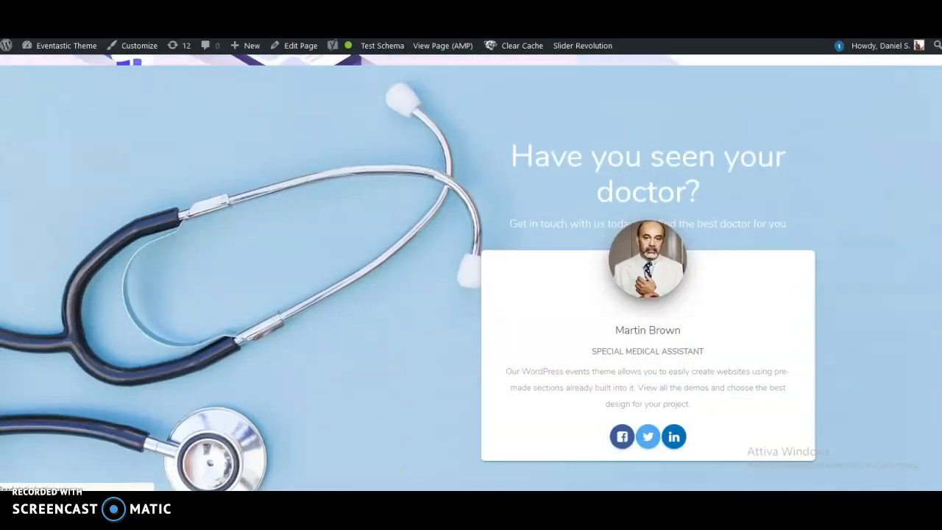
scroll(365, 353, down, 3)
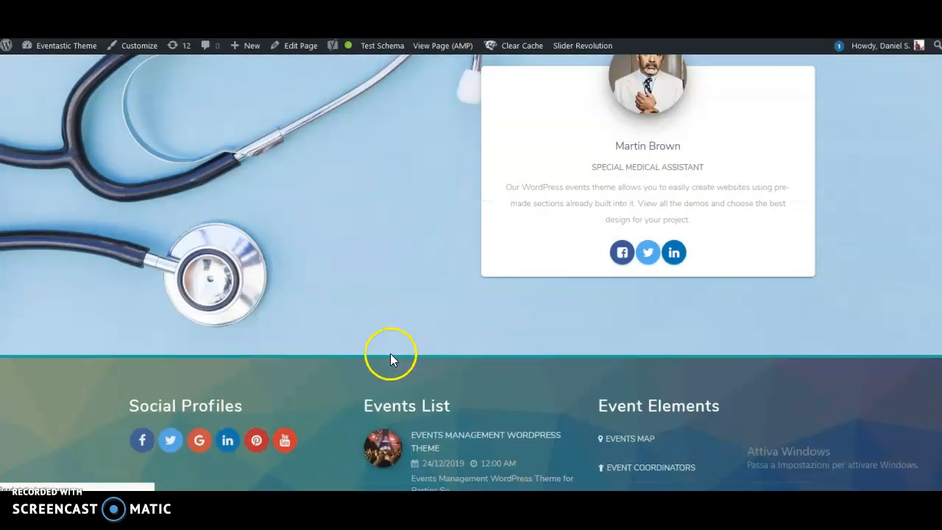
scroll(390, 357, up, 5)
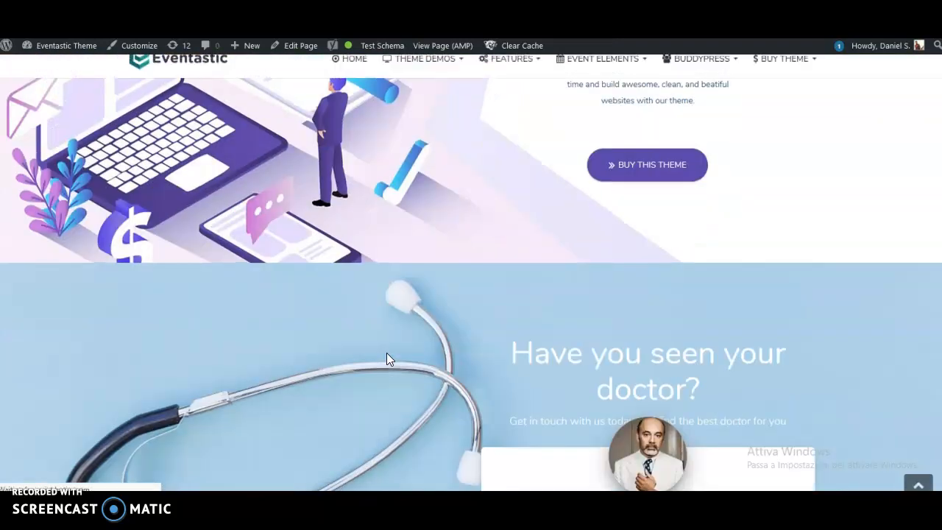
scroll(386, 353, down, 5)
scroll(379, 324, up, 2)
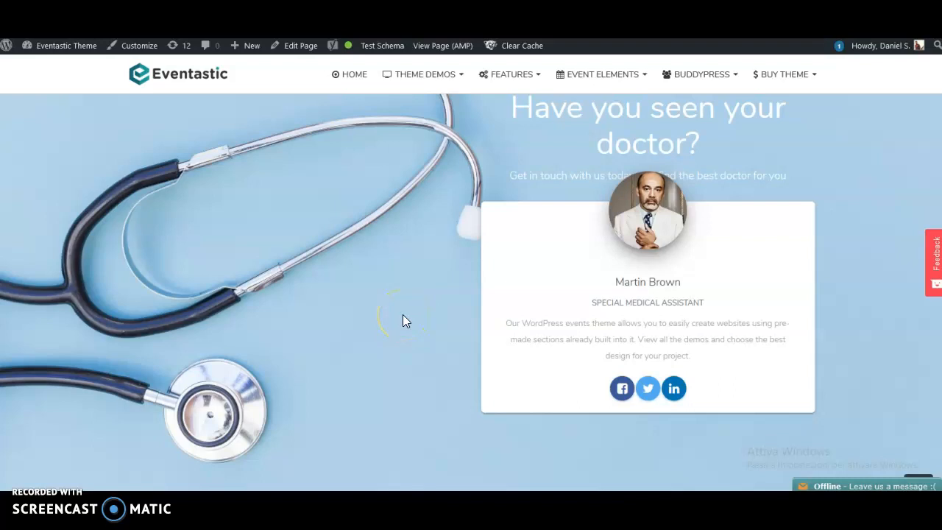
scroll(403, 321, down, 2)
scroll(378, 326, up, 3)
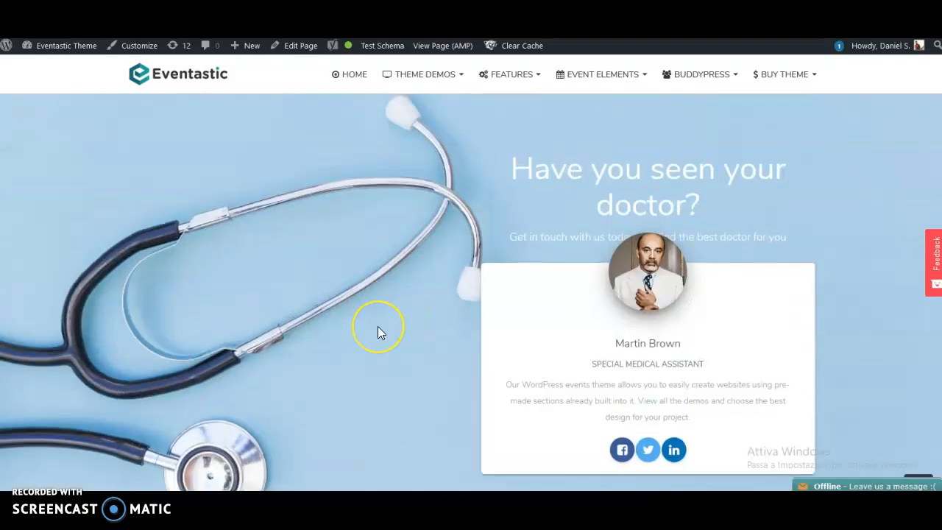
scroll(378, 326, down, 1)
scroll(378, 326, down, 2)
scroll(377, 333, up, 2)
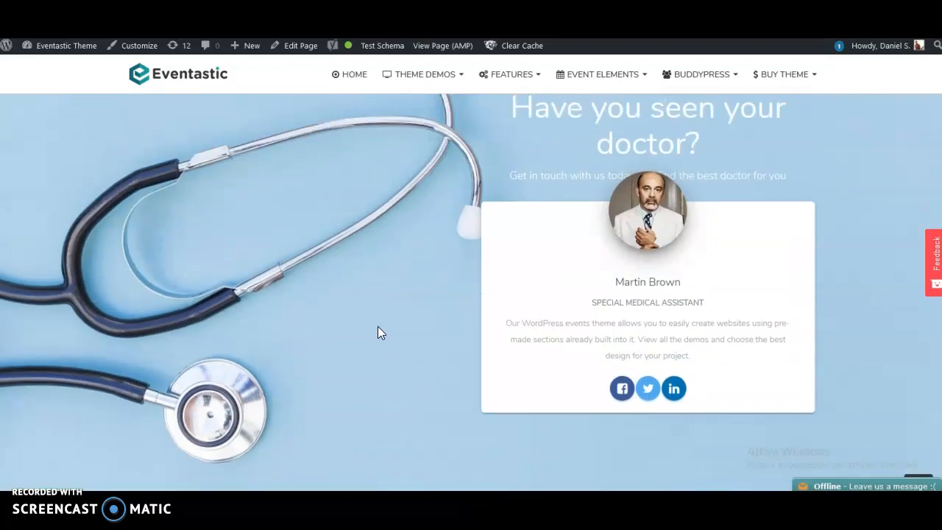
scroll(379, 327, up, 2)
scroll(388, 302, down, 3)
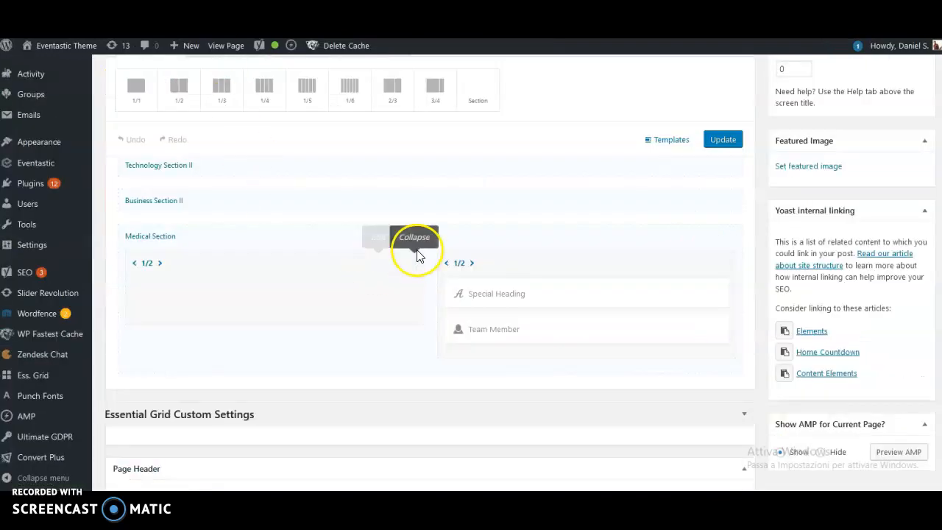
scroll(534, 272, down, 2)
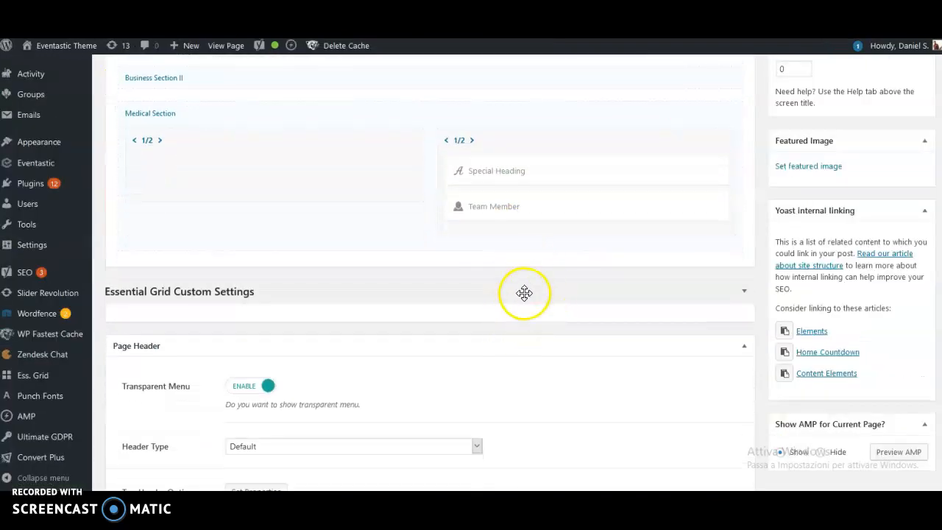
scroll(398, 339, up, 3)
scroll(397, 338, up, 3)
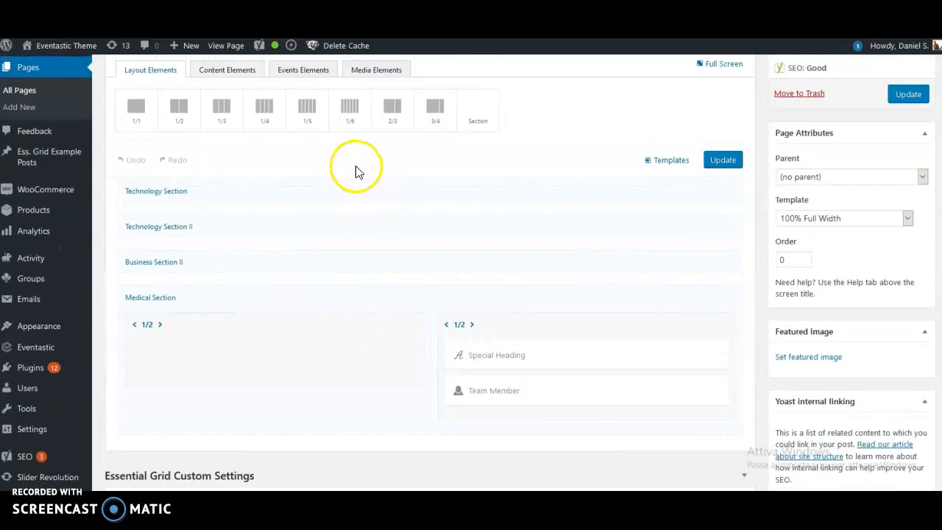
Add a Button element below the Team Member in the second half-width column of Medical Section
click(227, 71)
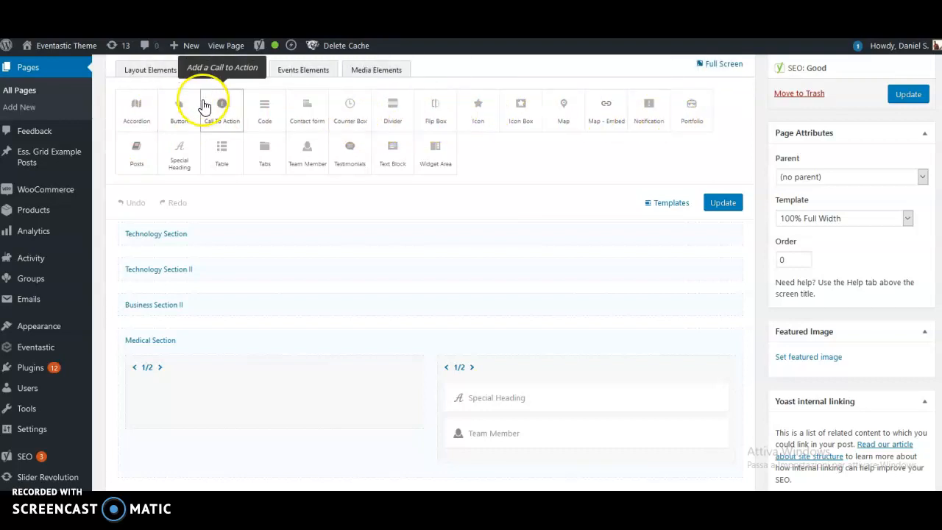
drag(368, 308, 533, 374)
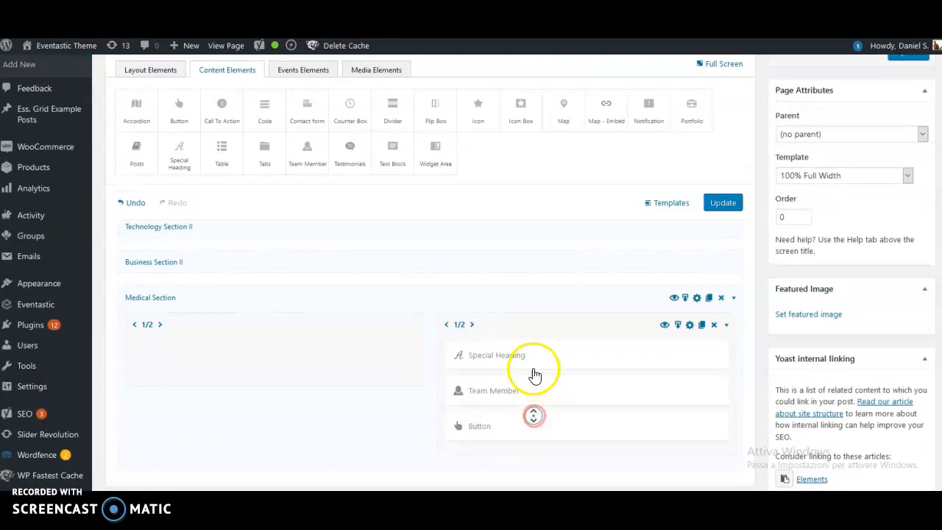
scroll(535, 360, down, 4)
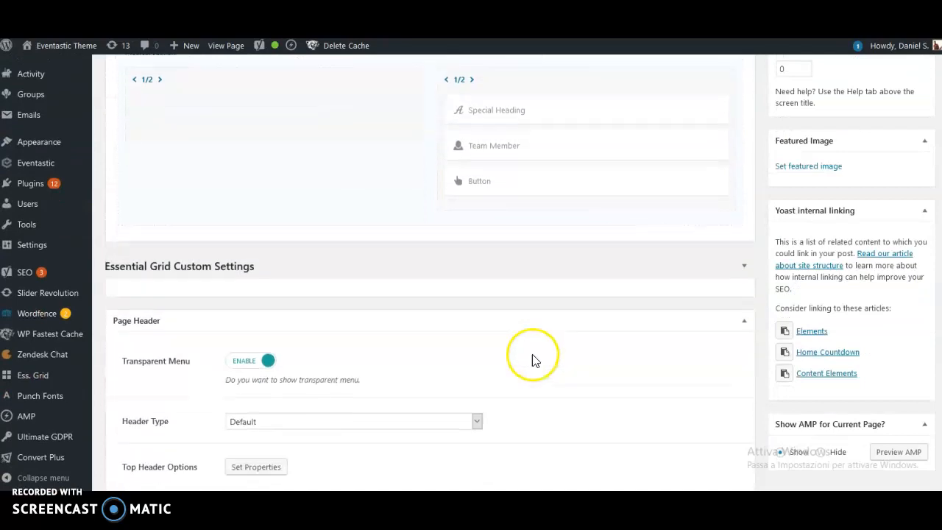
scroll(535, 360, up, 2)
click(398, 263)
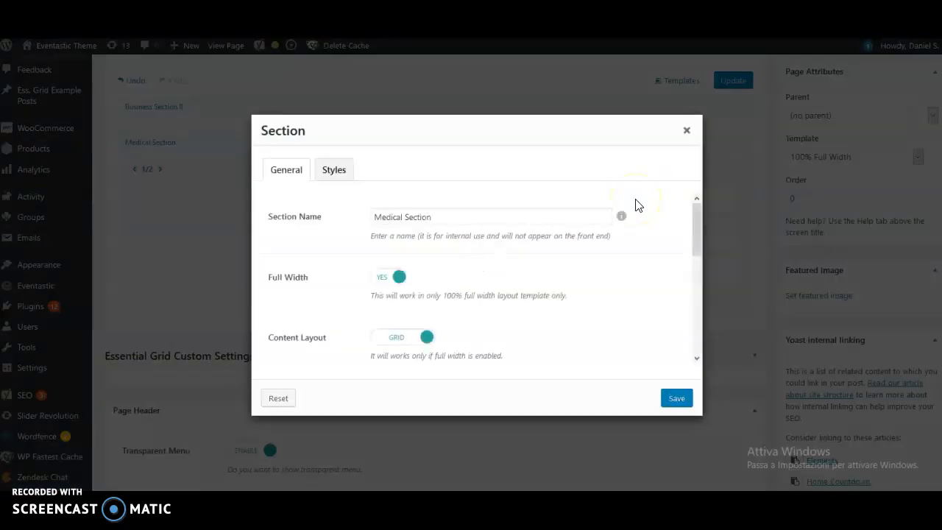
click(684, 130)
Label the new button "Click to find out more" and give it the double right-angle icon
click(545, 274)
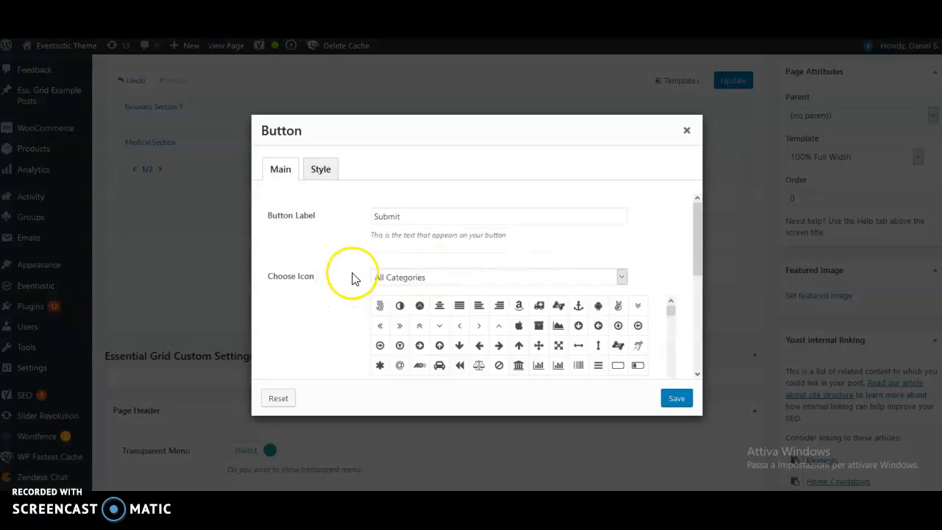
drag(414, 213, 316, 215)
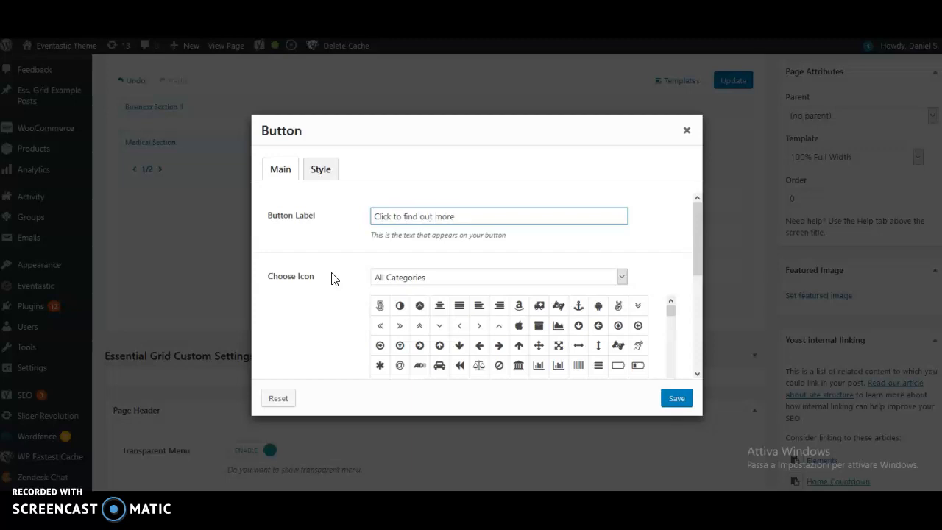
scroll(347, 285, down, 1)
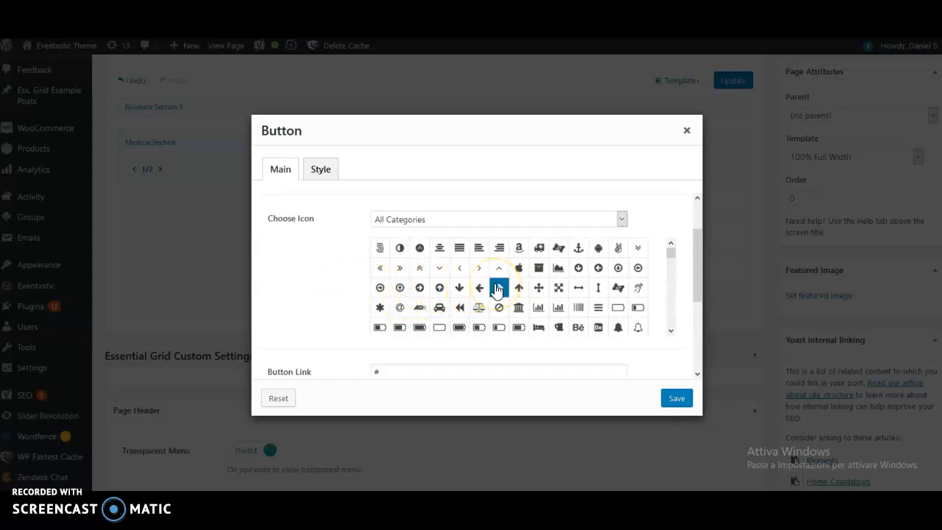
click(399, 267)
scroll(328, 282, down, 2)
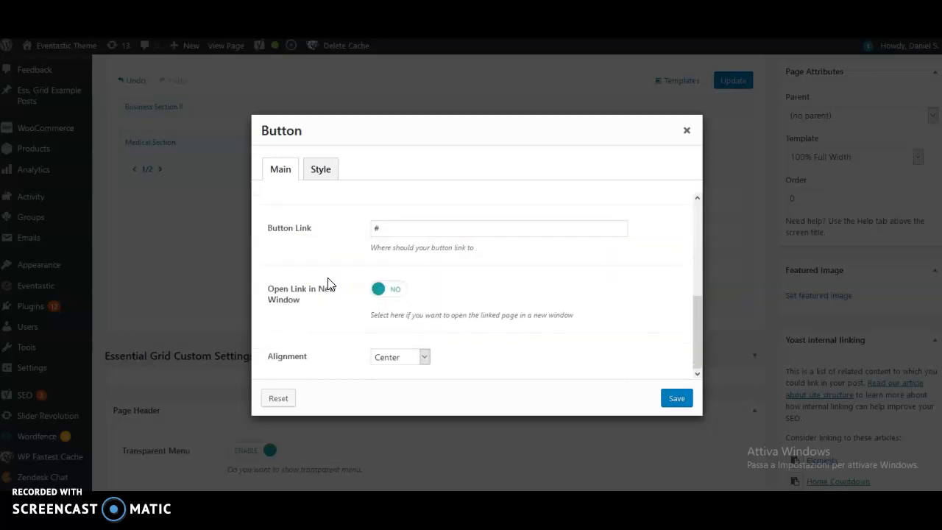
drag(394, 229, 369, 228)
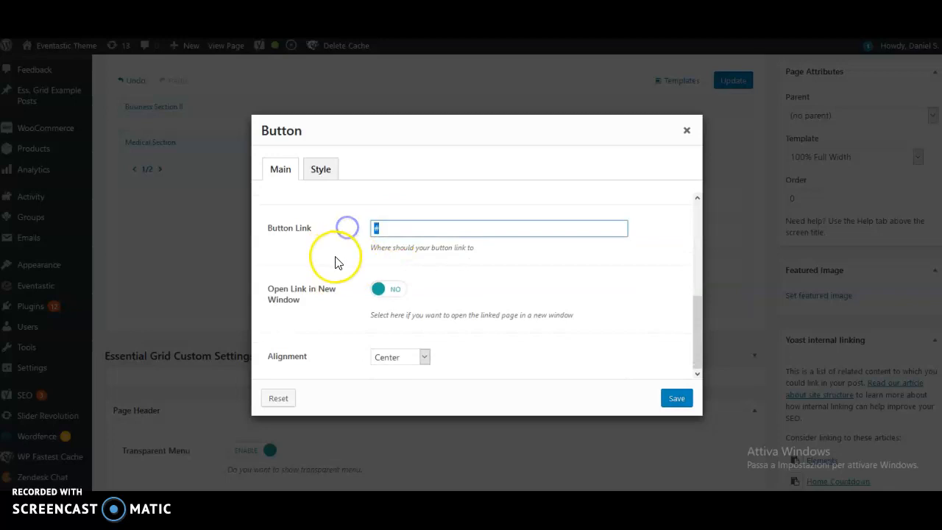
text(h)
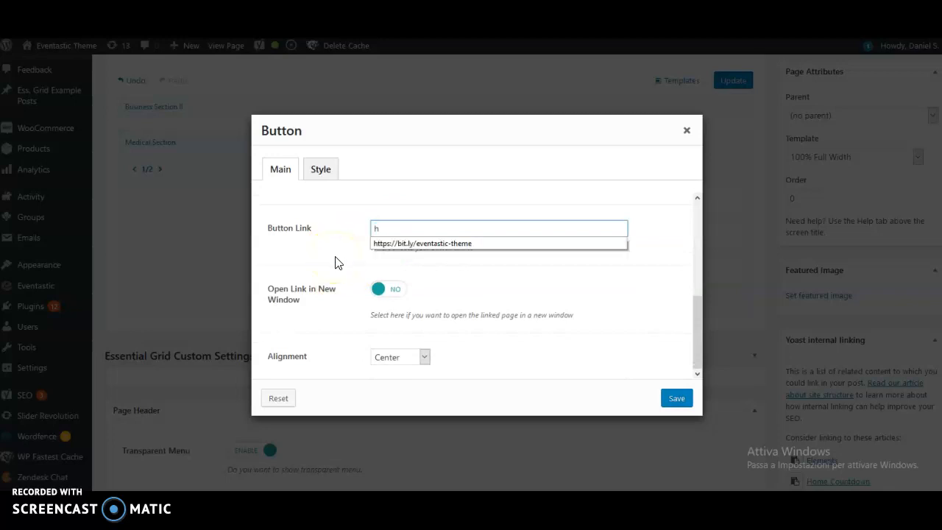
click(447, 243)
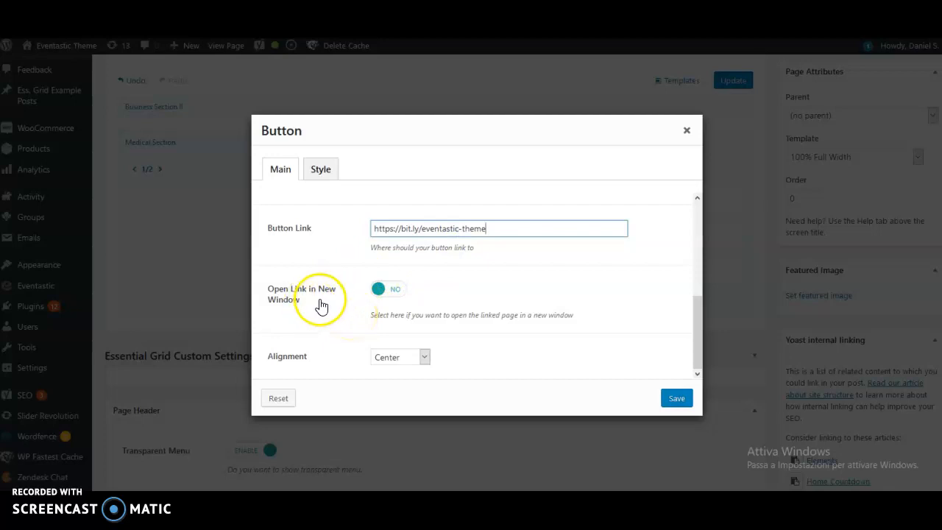
click(379, 291)
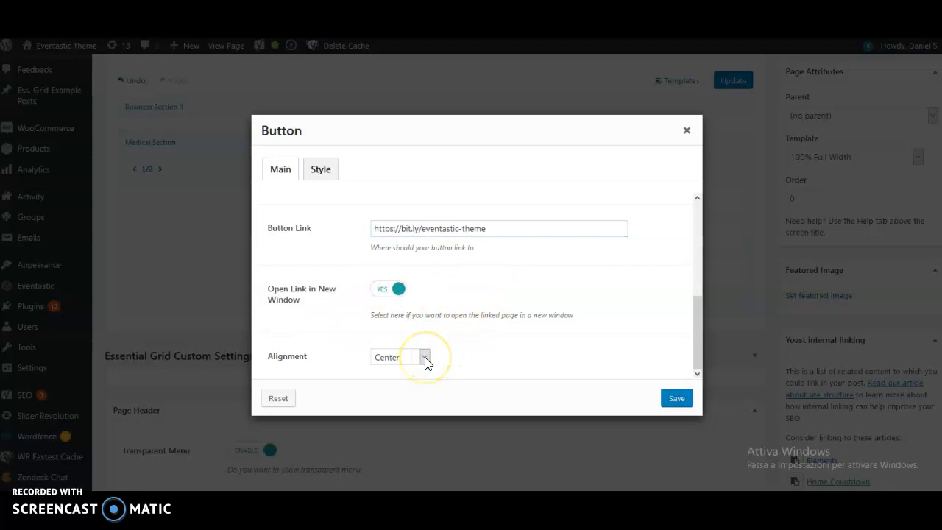
Style the button with the Sky Blue color, Large size and Curved type
click(322, 169)
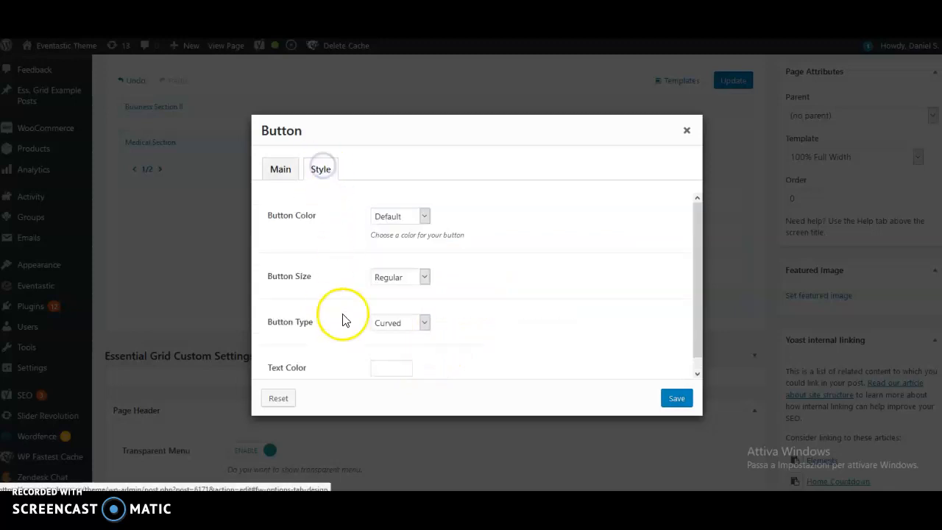
click(424, 216)
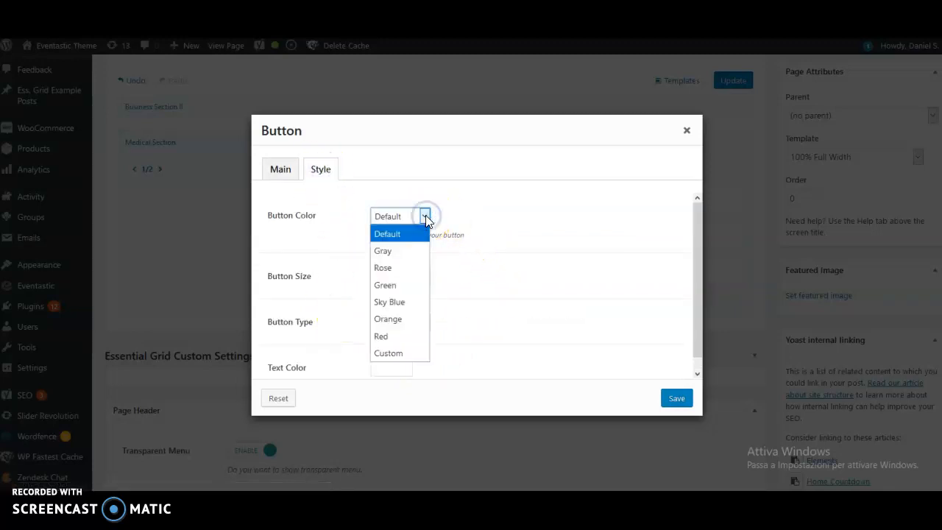
click(407, 302)
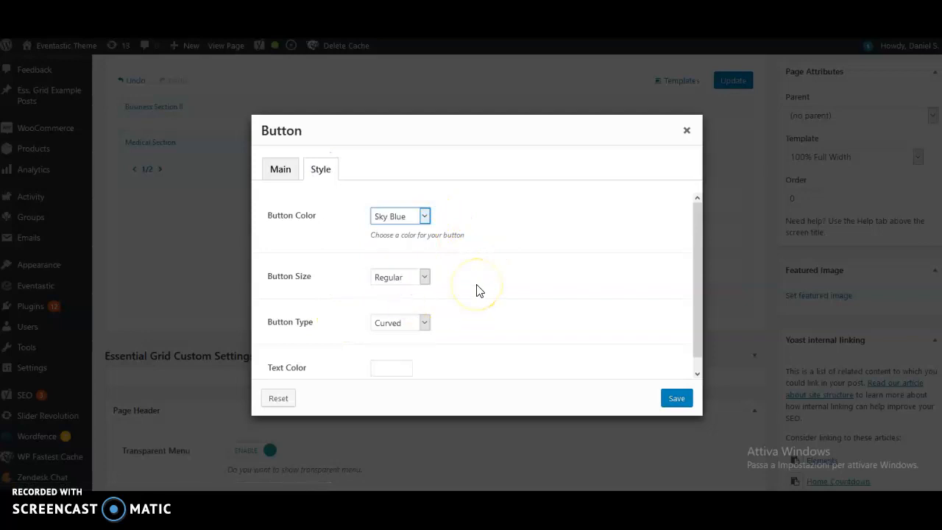
scroll(475, 287, down, 1)
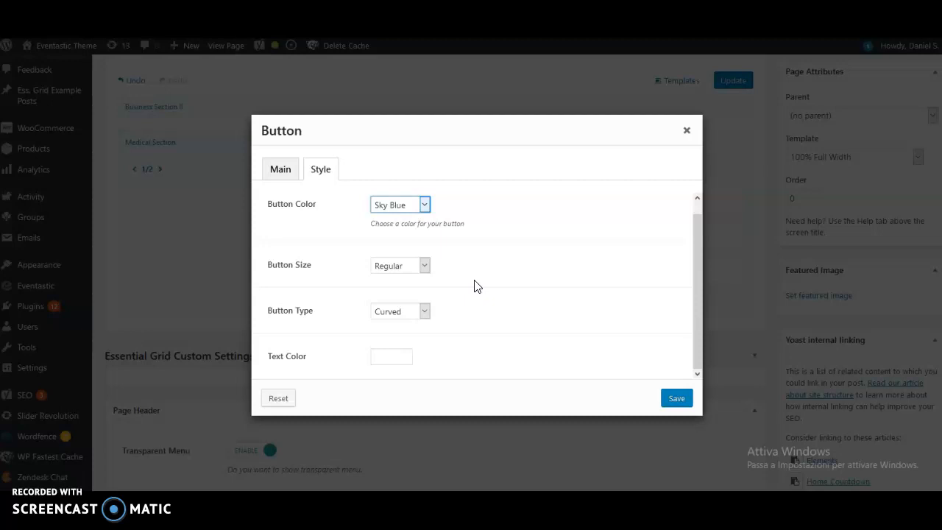
click(425, 267)
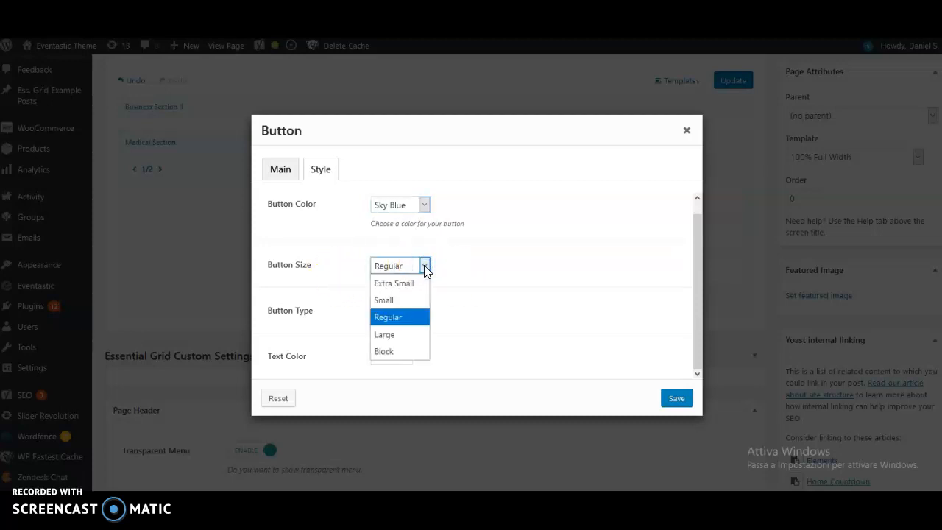
click(401, 335)
click(424, 312)
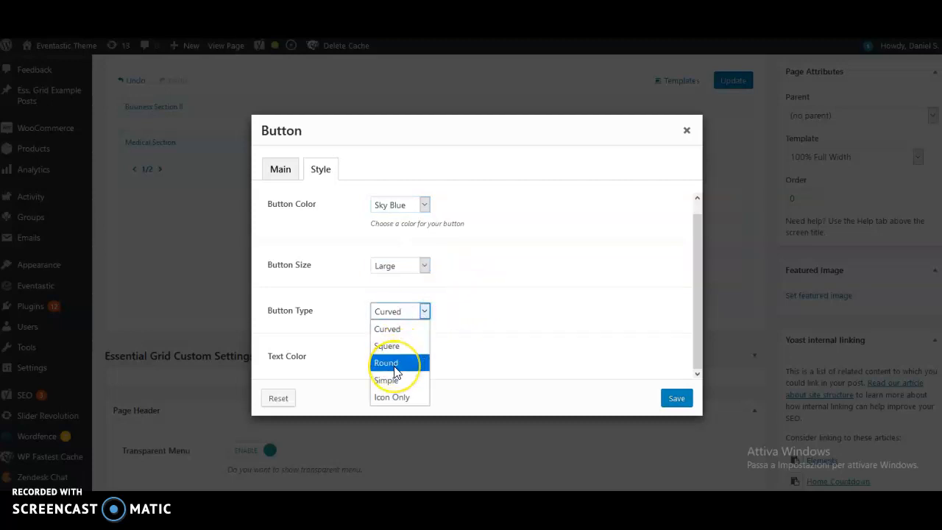
click(397, 329)
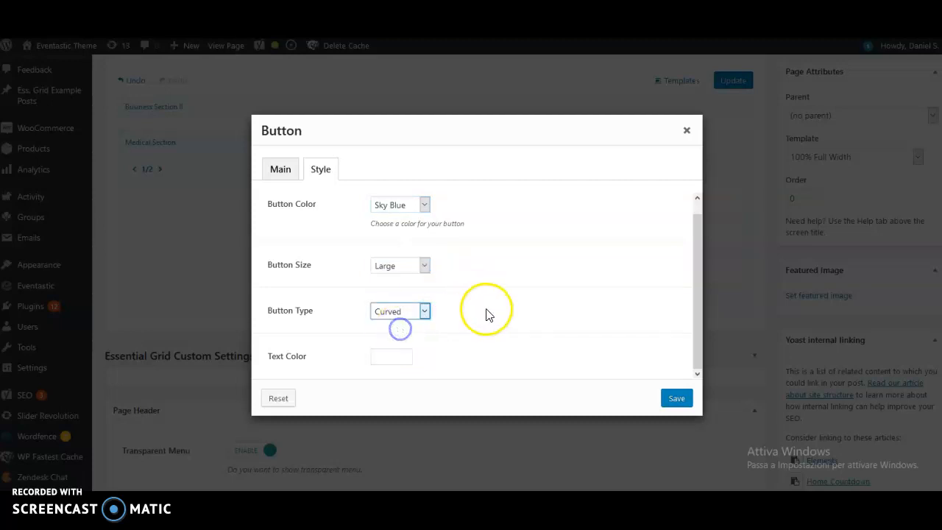
Set the button's text color to #ffffff, save its settings and update the page
click(385, 356)
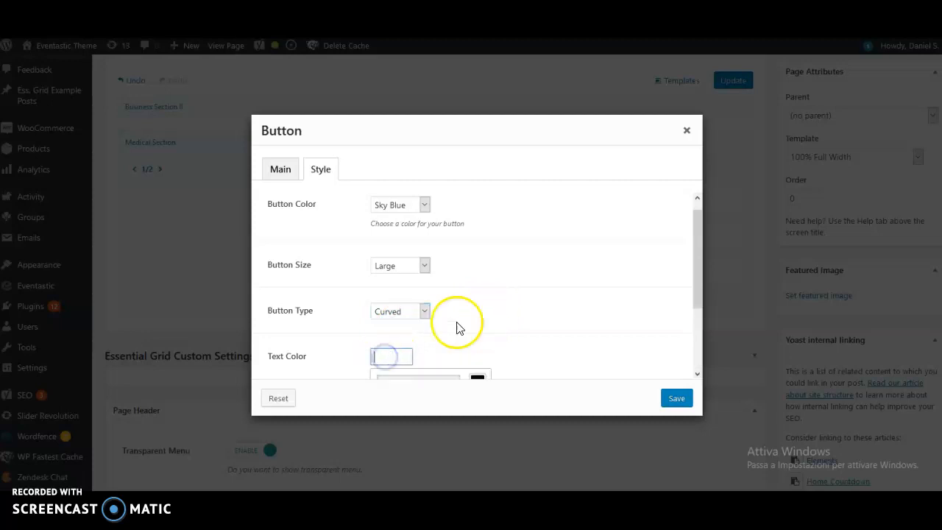
scroll(441, 320, down, 2)
drag(420, 309, 360, 263)
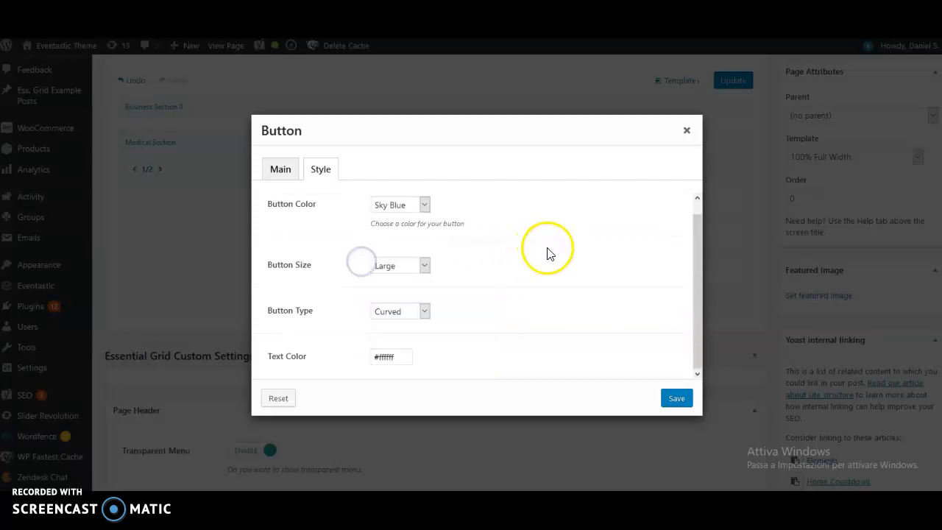
click(677, 400)
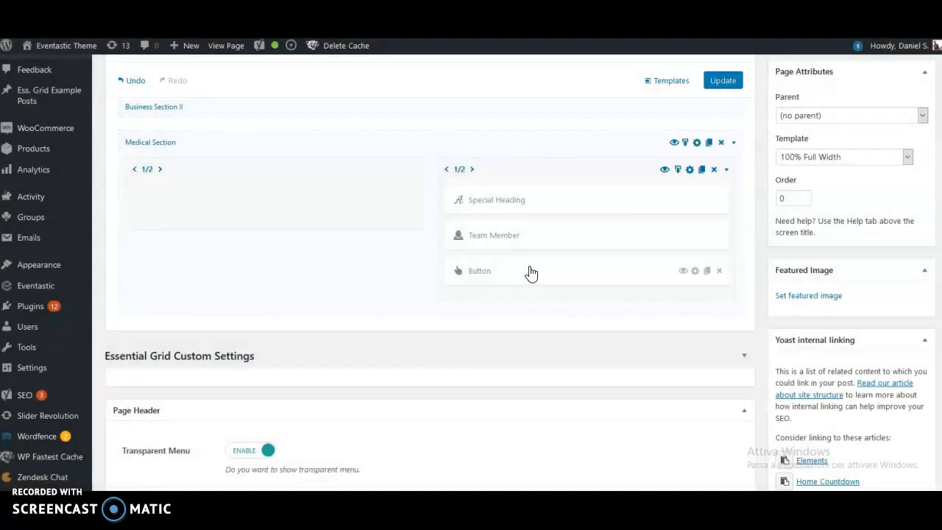
click(725, 80)
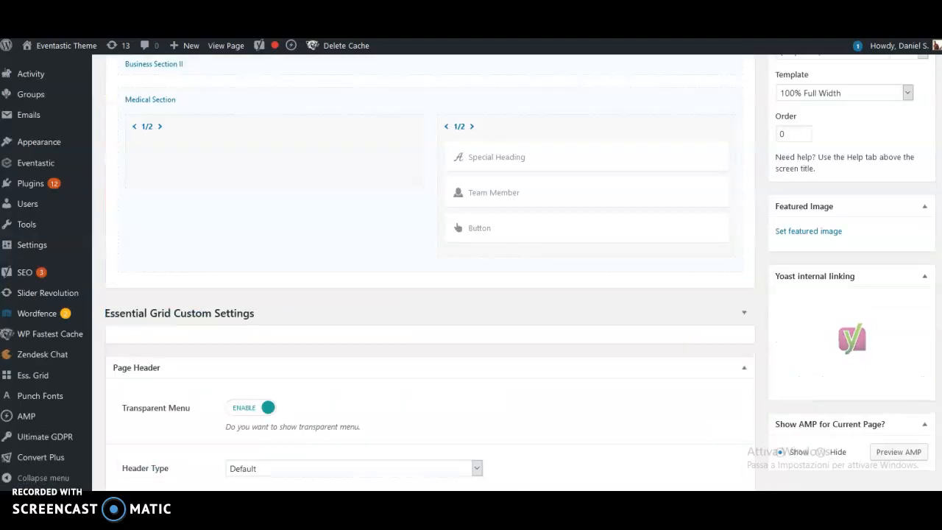
Review Medical Section on the live page, checking the new button and the spacing between heading, team member card and footer
key(ctrl+Tab)
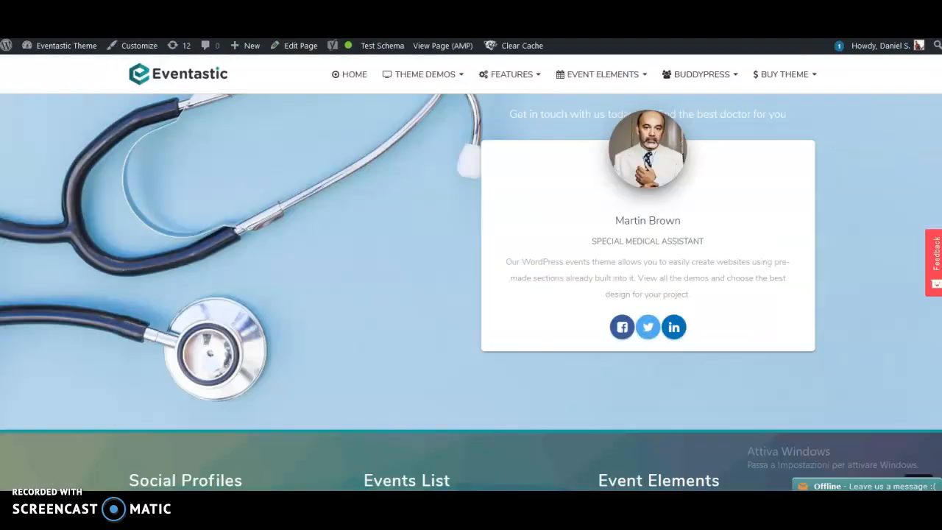
scroll(304, 255, up, 1)
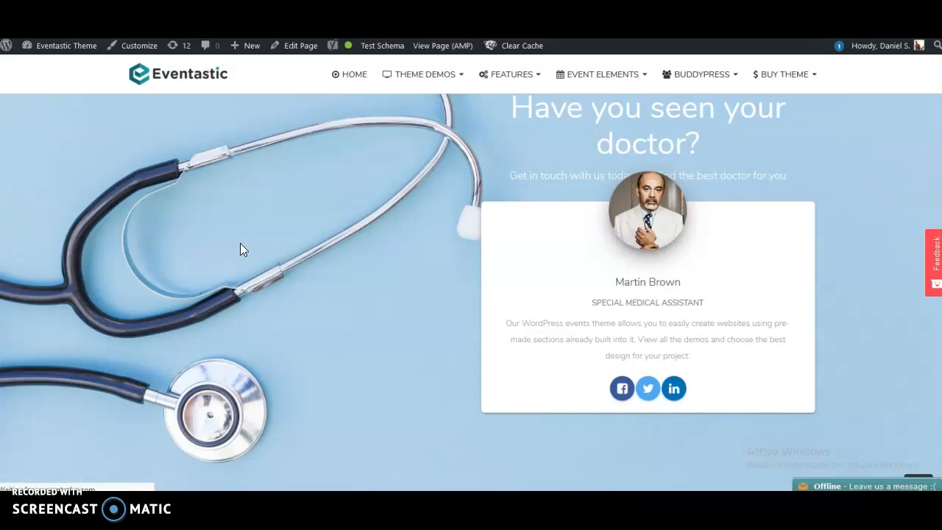
scroll(241, 245, down, 5)
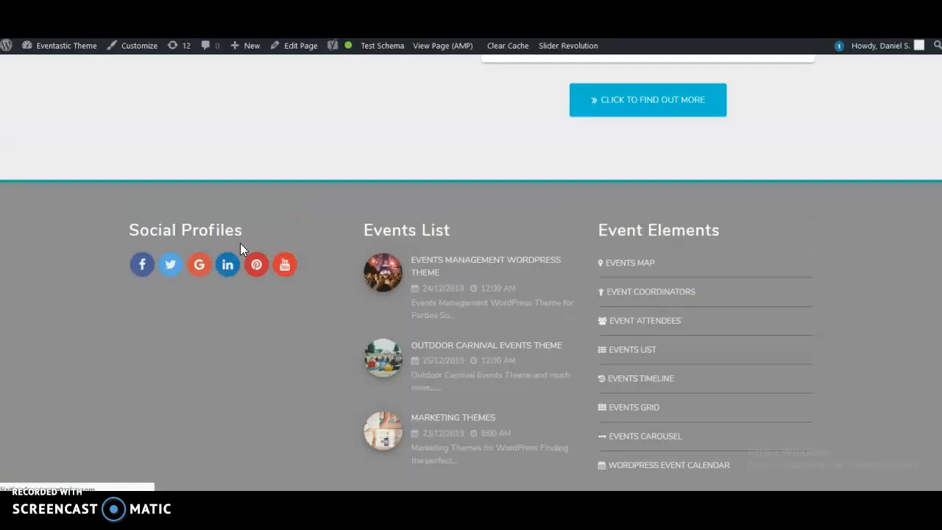
scroll(240, 243, up, 5)
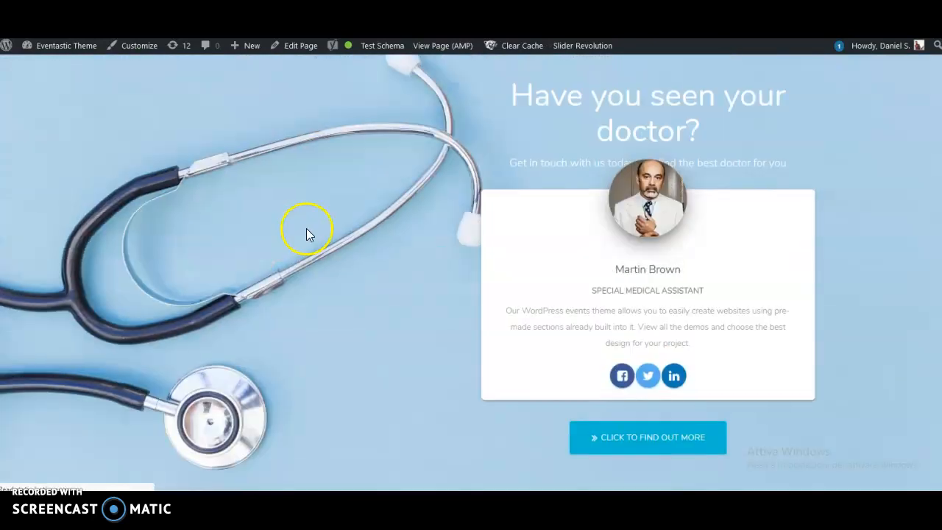
scroll(313, 224, down, 2)
scroll(405, 306, up, 3)
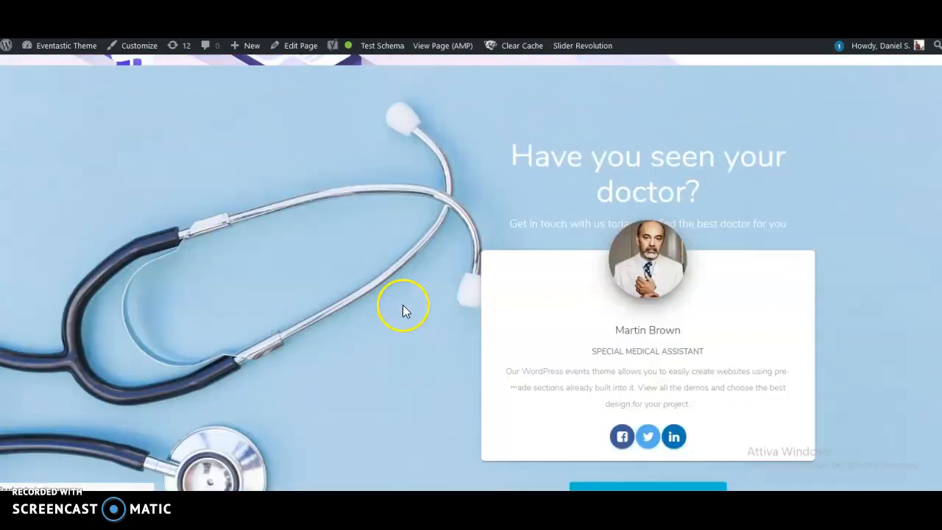
scroll(562, 230, up, 5)
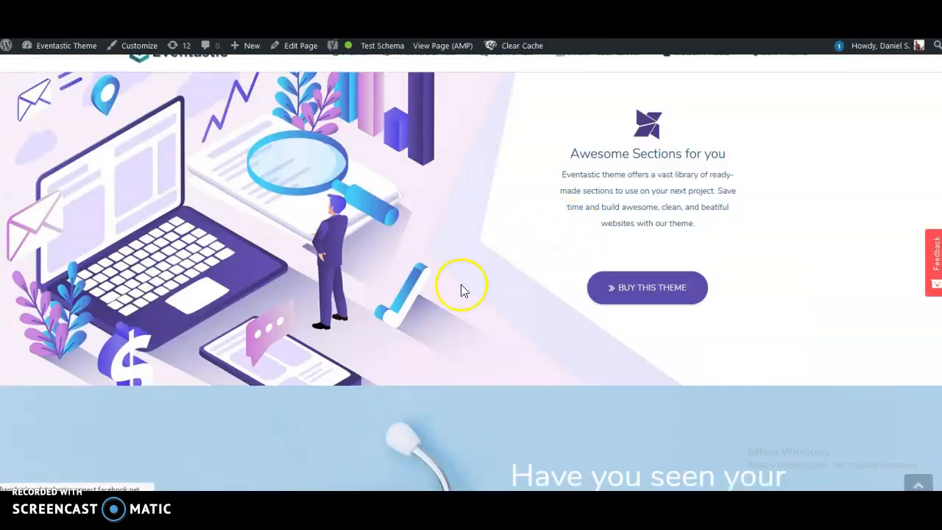
scroll(439, 286, down, 5)
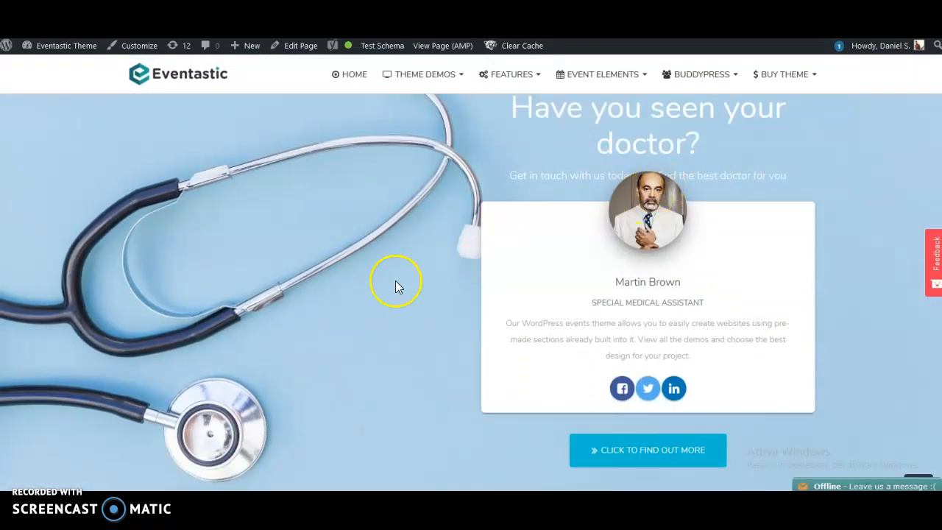
scroll(407, 273, up, 1)
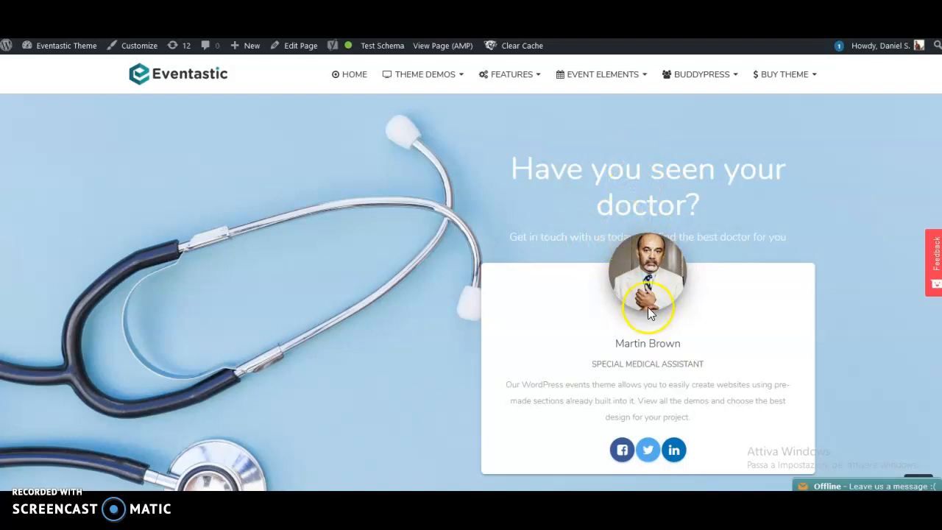
scroll(449, 298, down, 1)
scroll(441, 301, down, 1)
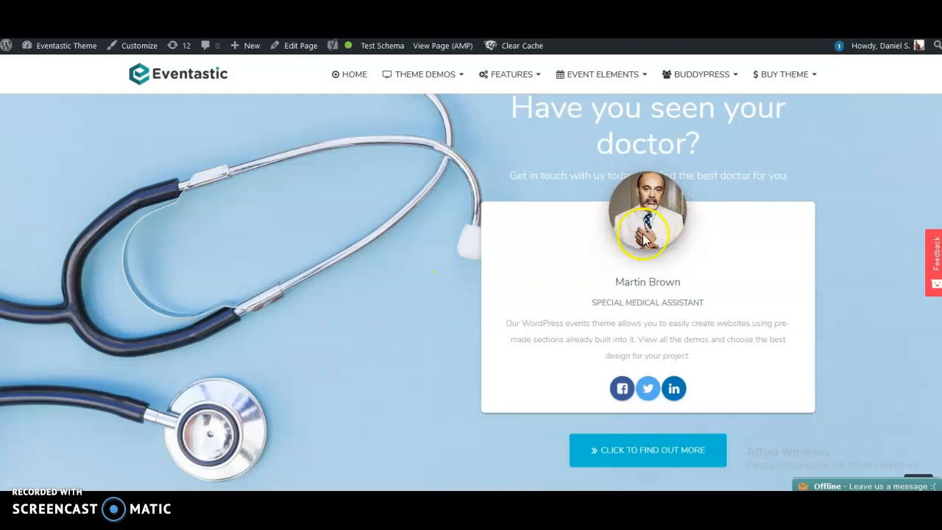
scroll(442, 333, down, 1)
scroll(442, 327, down, 1)
scroll(435, 323, up, 2)
Return to the page editor and add a Divider between the Special Heading and Team Member in Medical Section
click(266, 16)
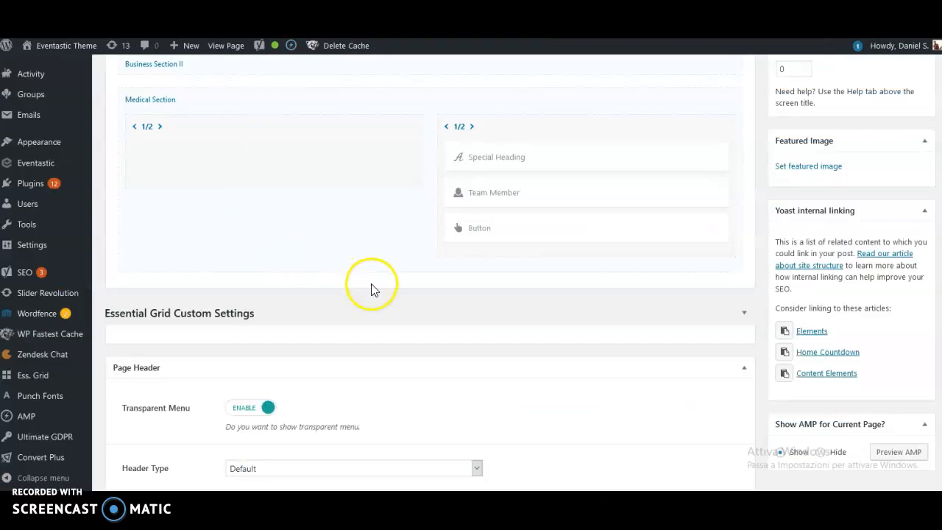
scroll(371, 288, up, 2)
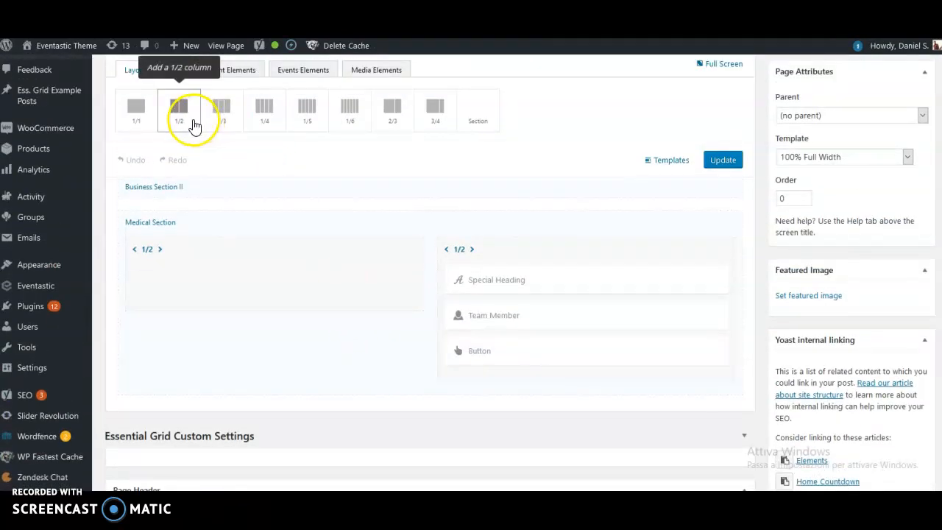
click(223, 71)
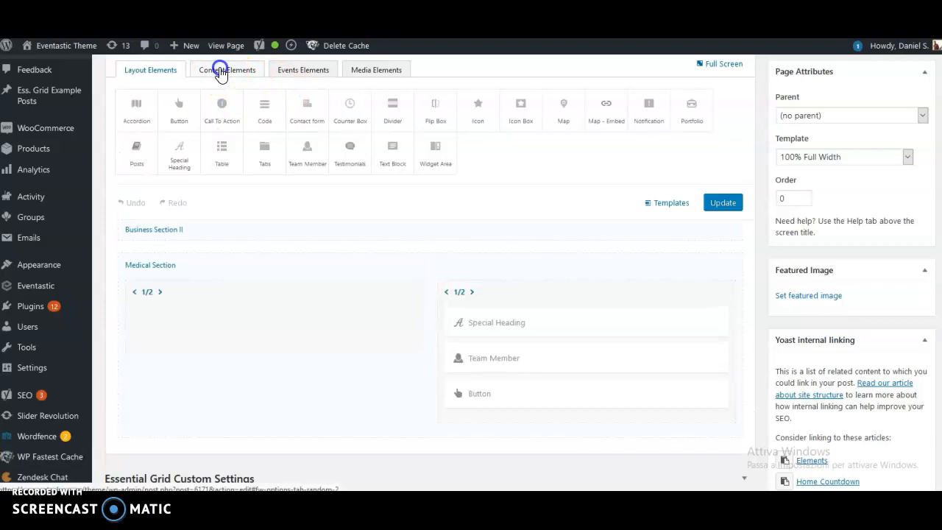
drag(392, 116, 501, 367)
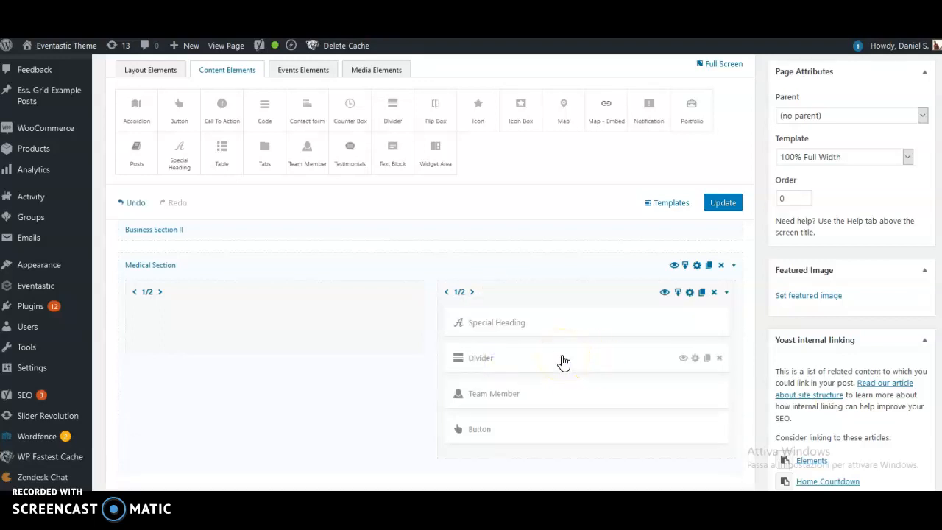
Set the new divider's ruler type to Whitespace, save its settings and update the page
click(564, 362)
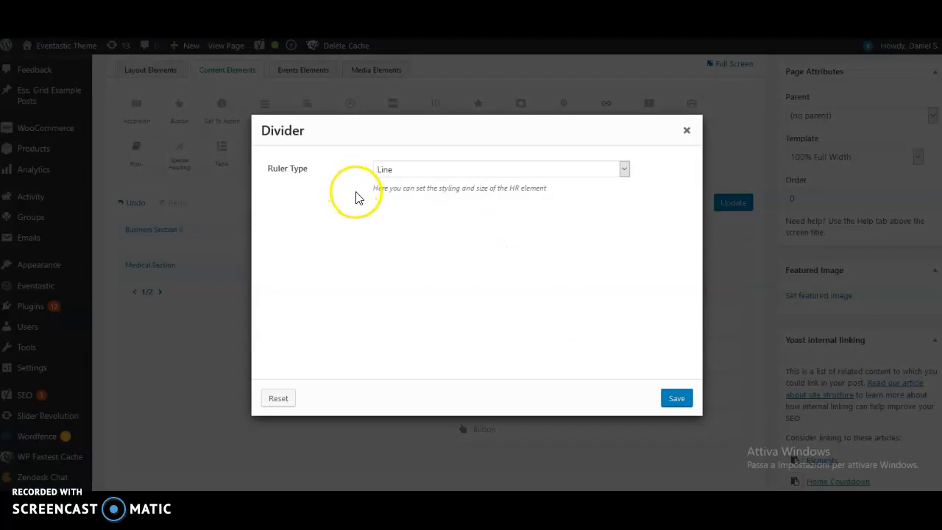
click(433, 176)
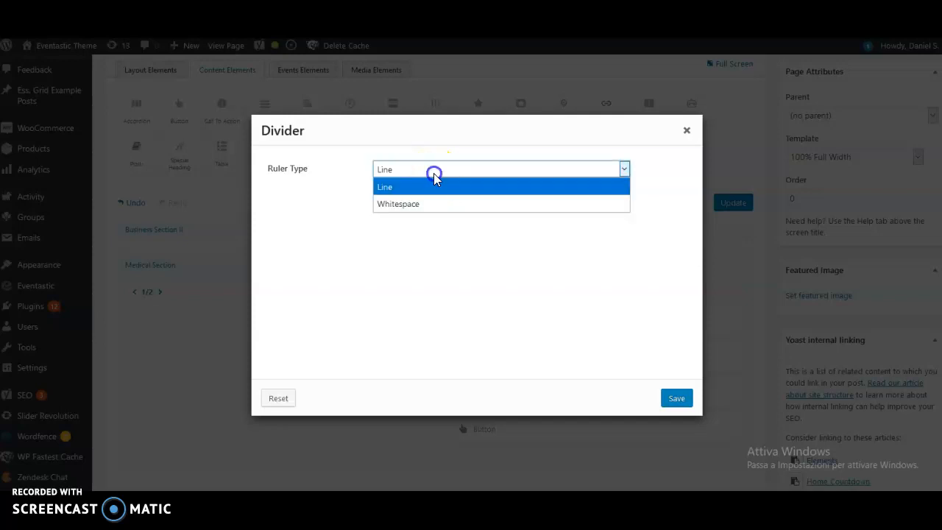
click(424, 211)
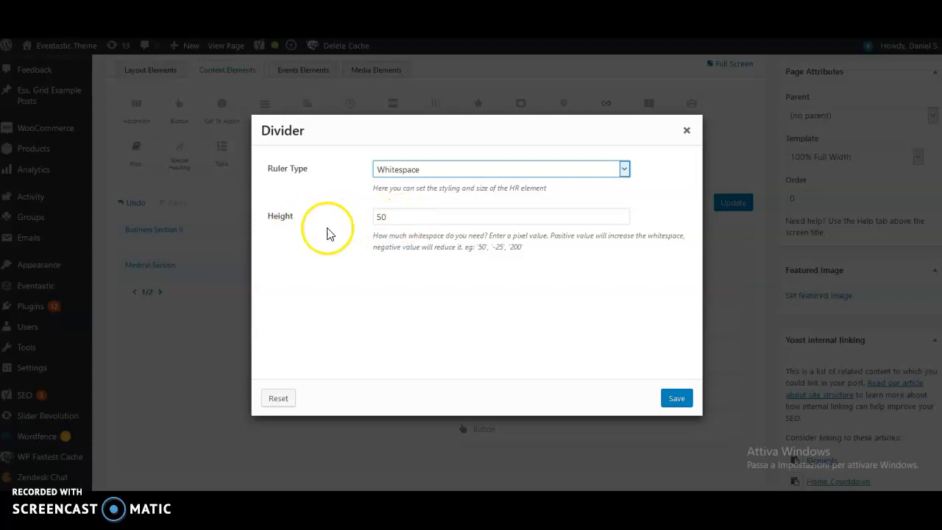
click(677, 398)
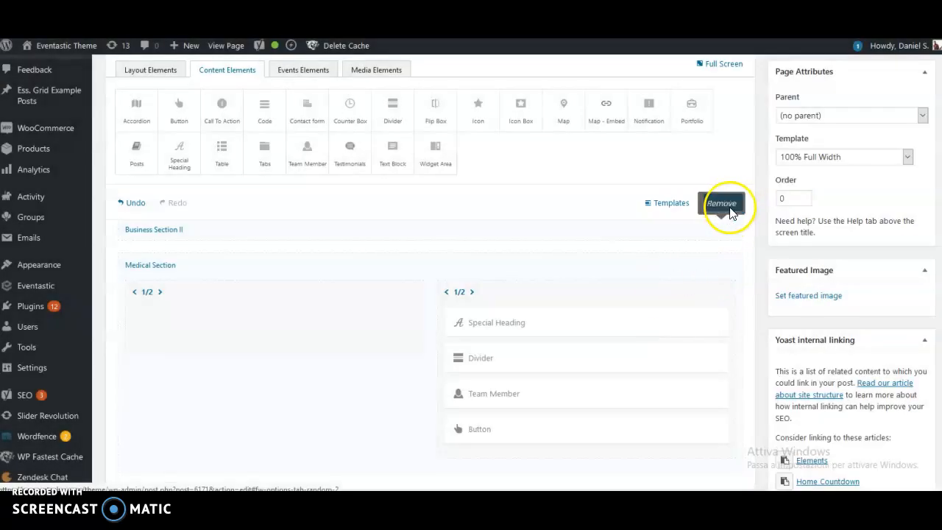
click(725, 203)
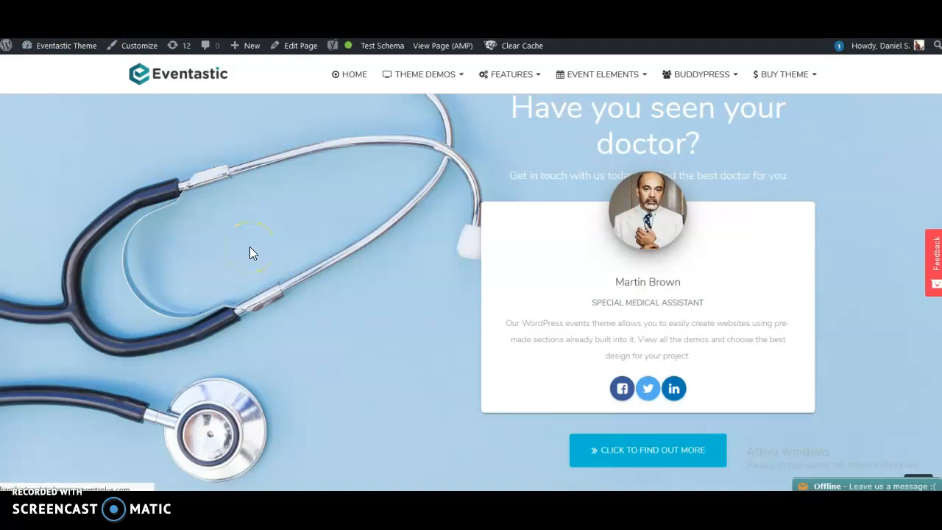
Review Medical Section on the live page, checking the spacing between the heading subtitle and the team member photo
scroll(250, 254, down, 5)
scroll(250, 254, up, 1)
scroll(341, 353, up, 2)
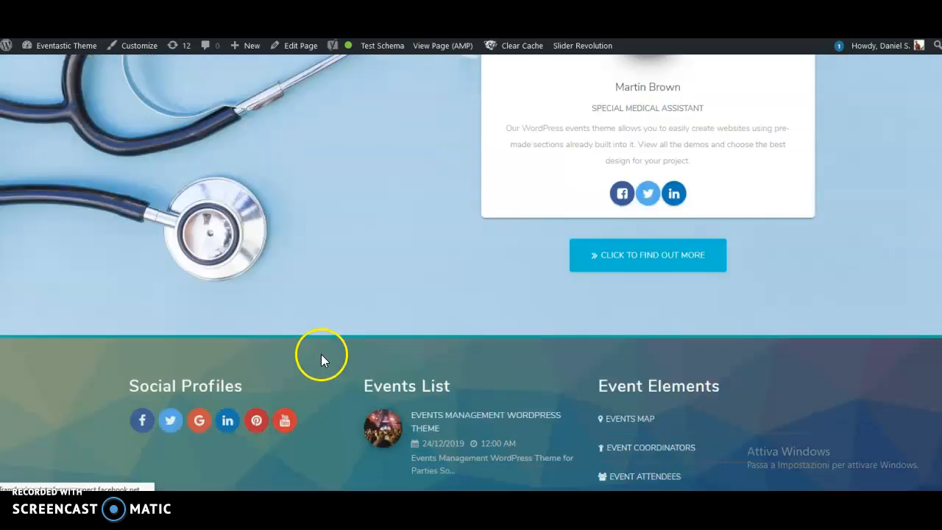
scroll(321, 352, up, 5)
scroll(322, 352, down, 4)
scroll(322, 352, up, 1)
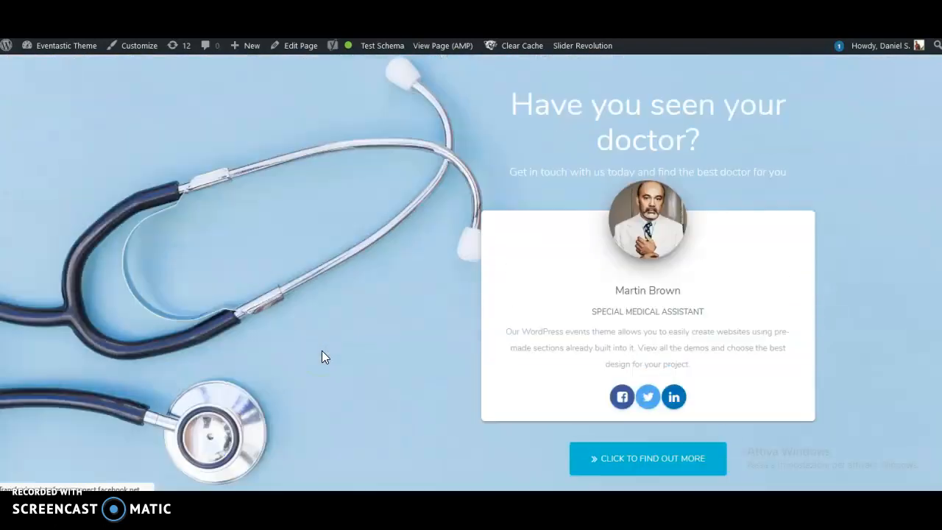
scroll(322, 357, up, 1)
scroll(322, 357, up, 5)
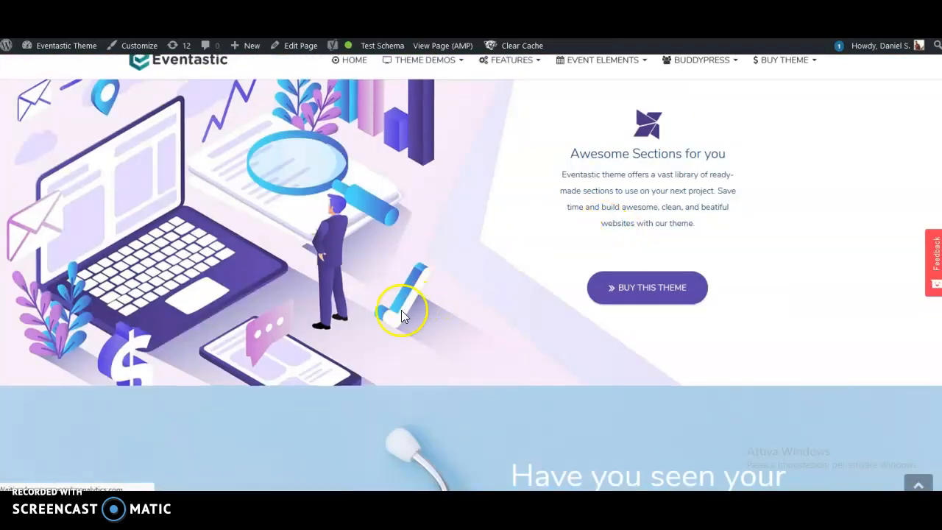
scroll(401, 310, down, 5)
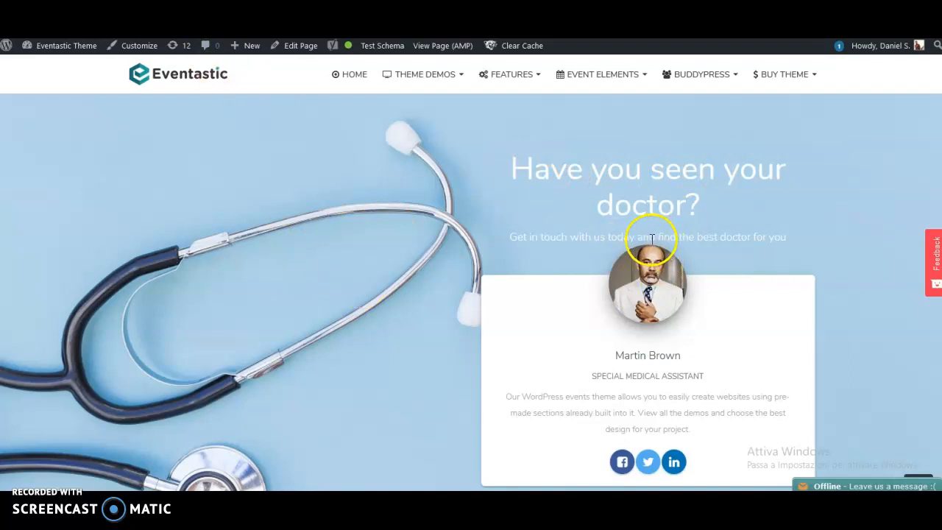
scroll(423, 287, down, 3)
scroll(403, 291, up, 3)
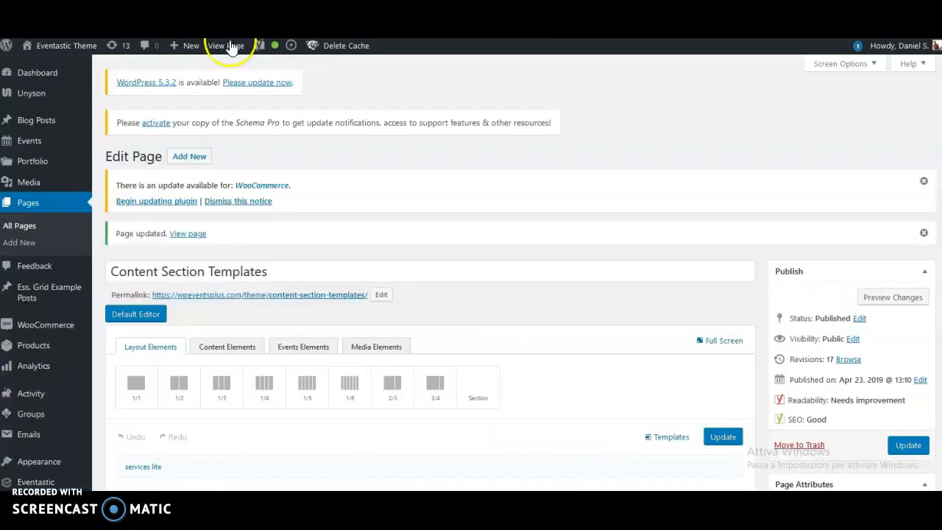
Change the Special Heading's title in Medical Section to "Medical Section" and save the element
scroll(595, 304, down, 7)
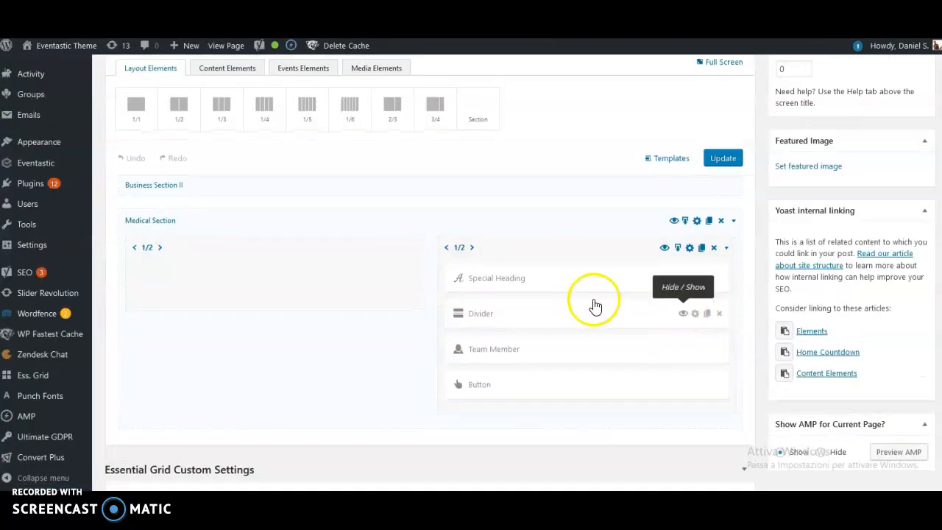
scroll(426, 328, up, 2)
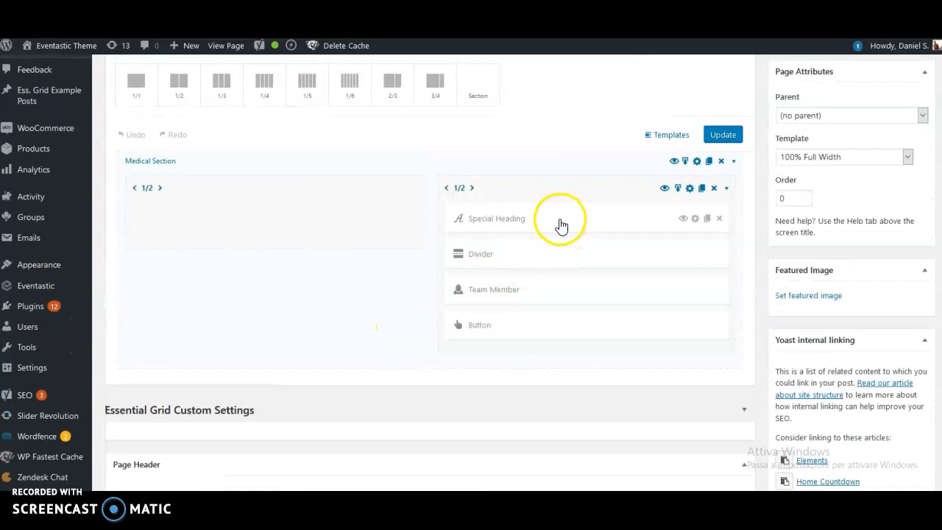
click(561, 225)
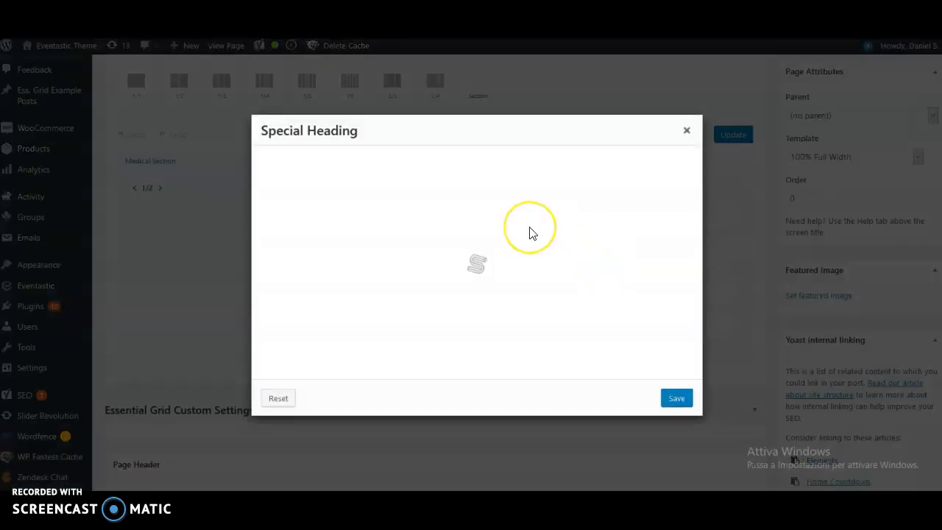
click(508, 169)
drag(509, 169, 326, 168)
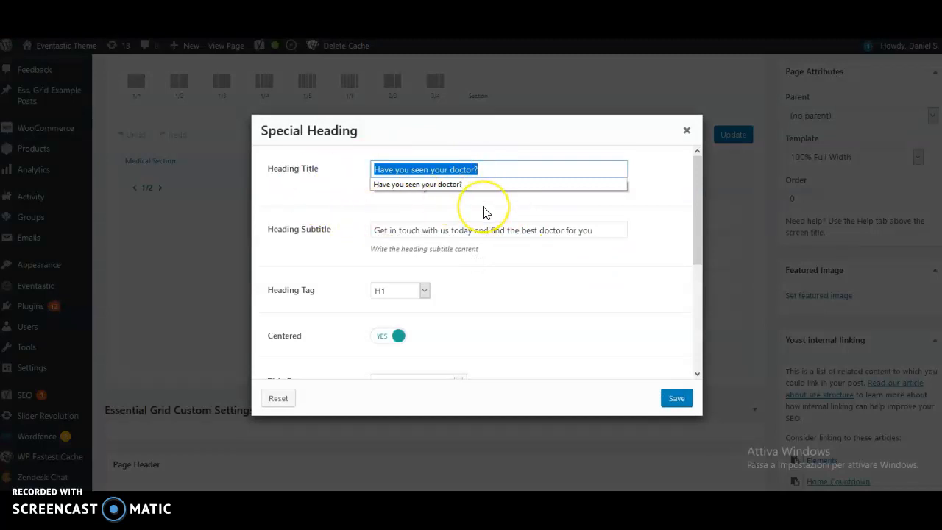
key(BackSpace)
text(Medical Section)
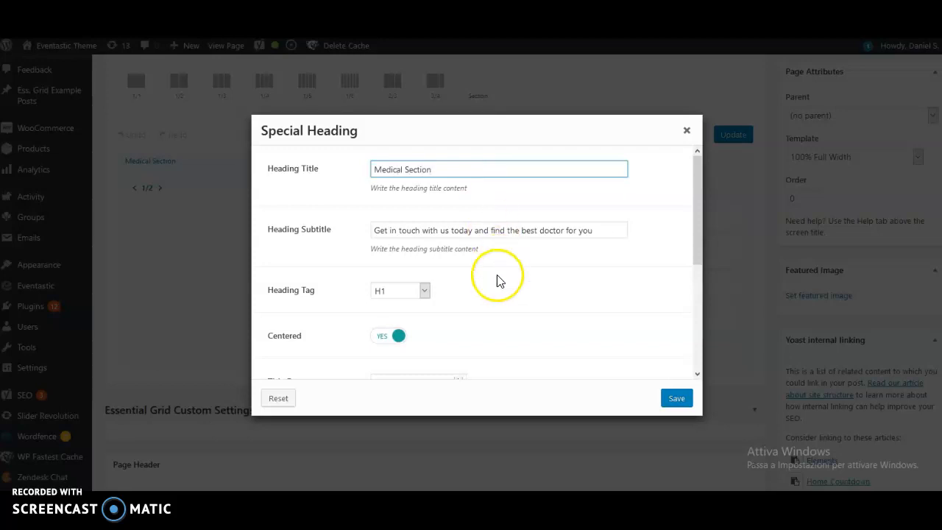
click(676, 399)
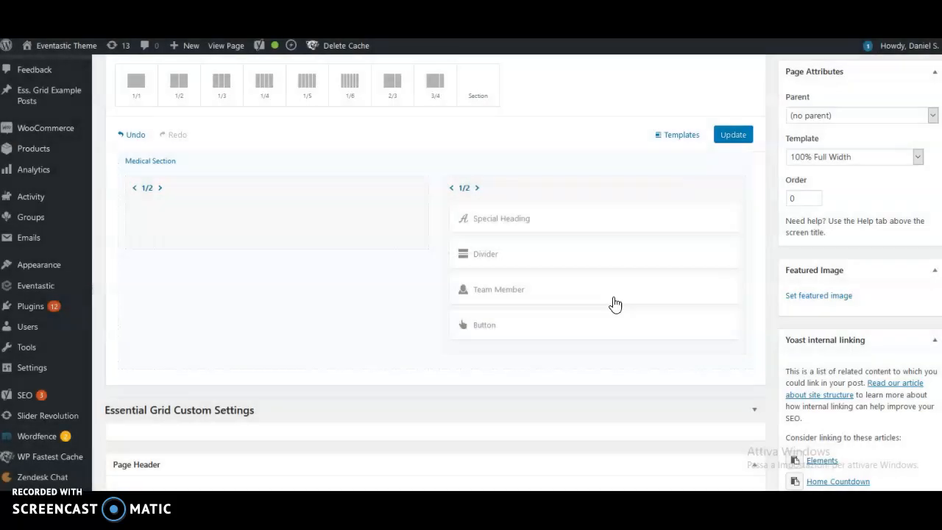
Set the whitespace divider's height to 100, save its settings and update the page
click(543, 257)
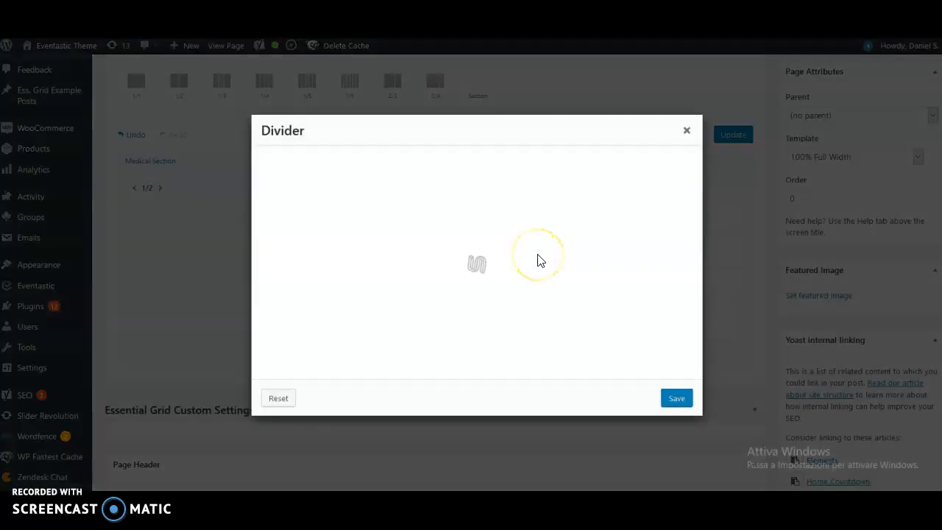
click(526, 254)
drag(398, 218, 362, 214)
click(362, 214)
click(395, 222)
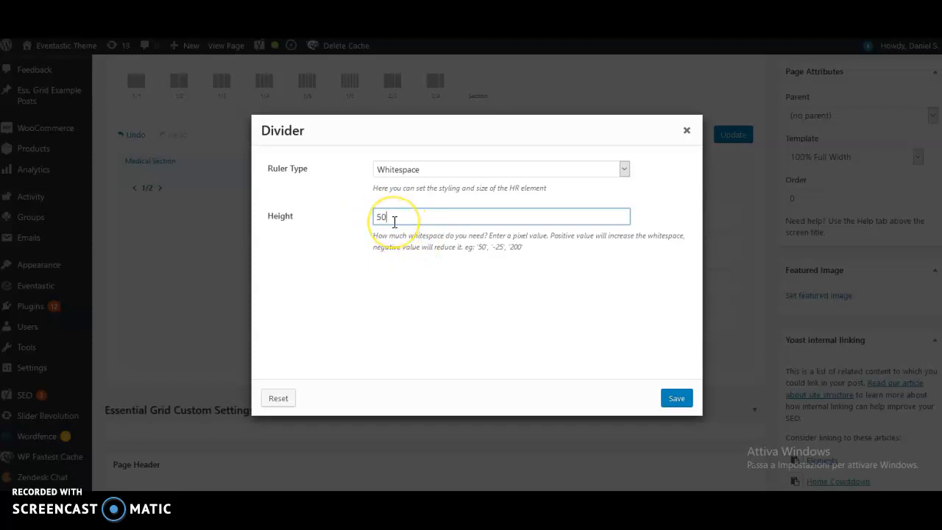
drag(393, 222, 358, 216)
text(100)
click(356, 222)
click(676, 398)
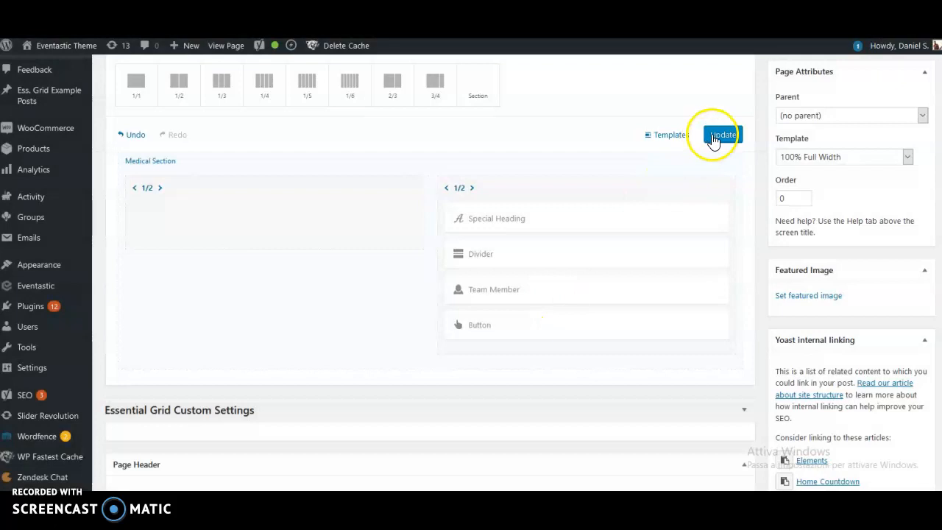
click(719, 137)
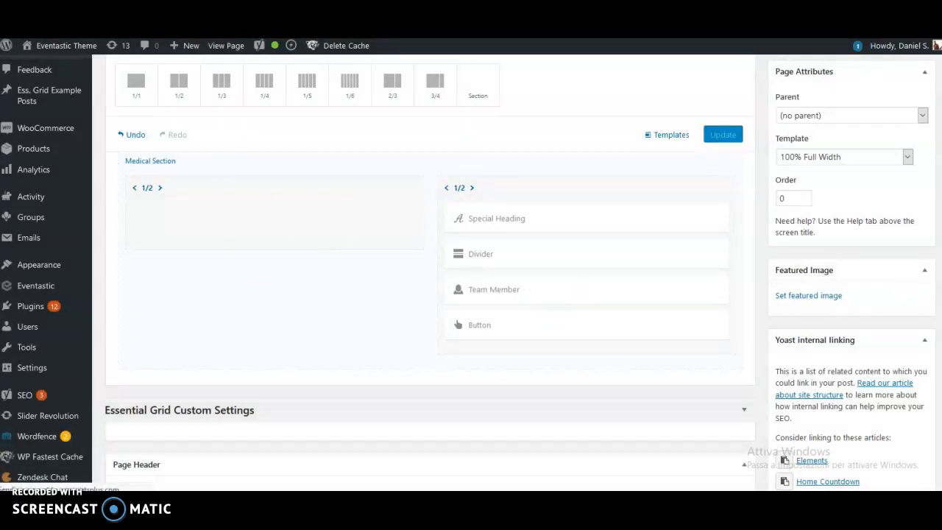
Review Medical Section on the live page, checking the new heading title and the spacing above the team member card
key(ctrl+Tab)
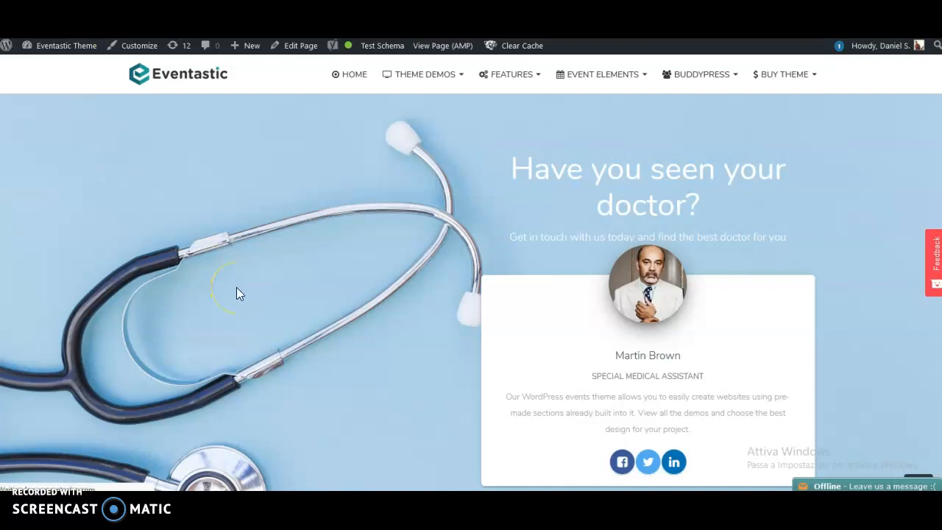
scroll(237, 287, down, 5)
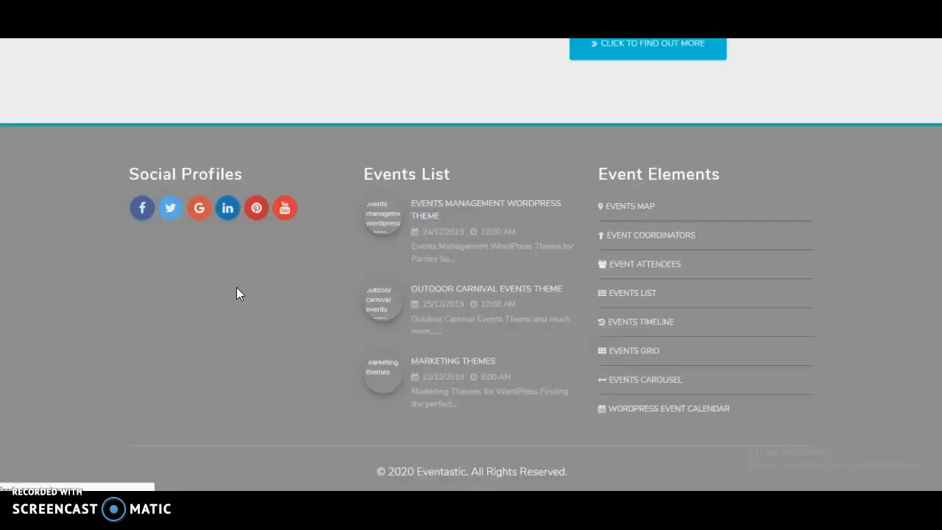
scroll(365, 399, up, 5)
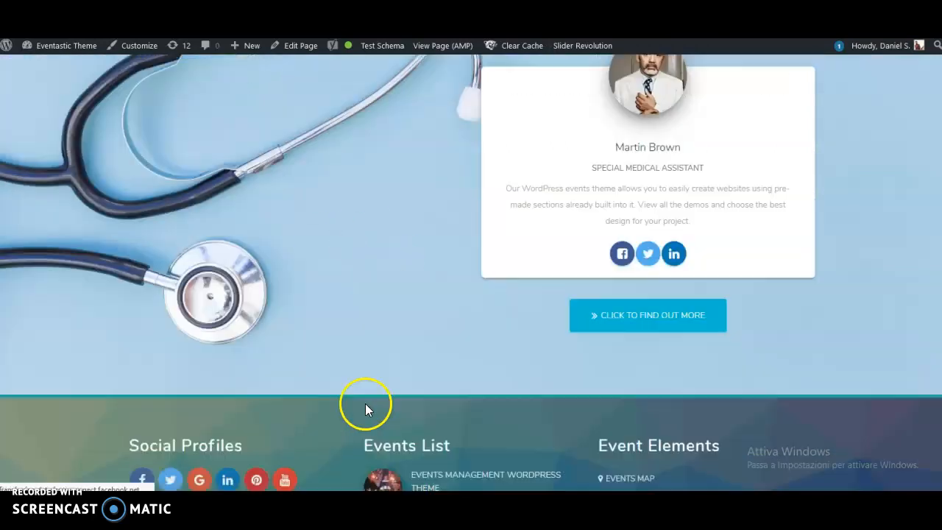
scroll(365, 401, down, 2)
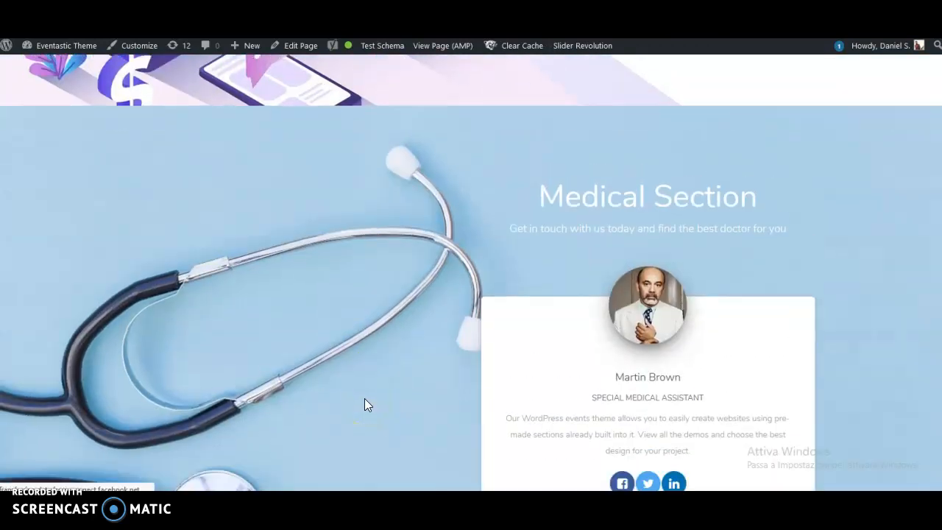
scroll(548, 202, up, 5)
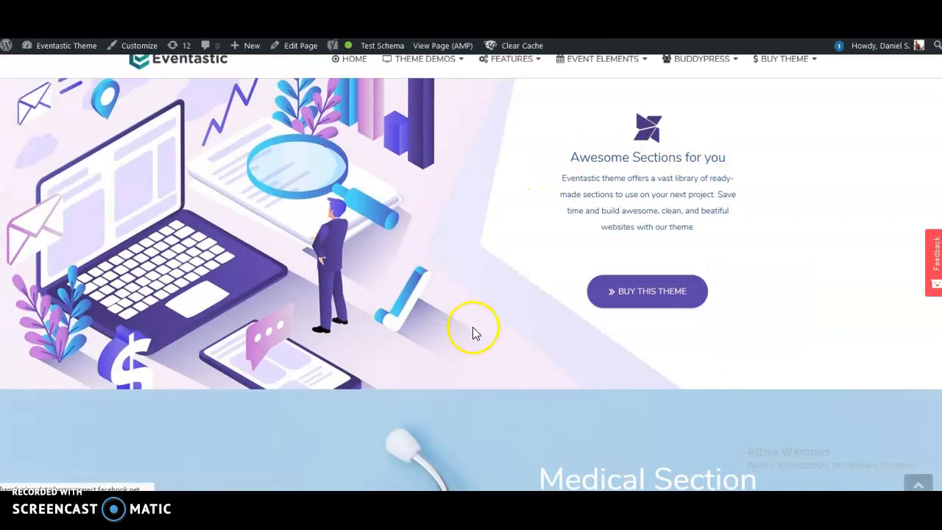
scroll(464, 324, down, 5)
scroll(559, 191, up, 1)
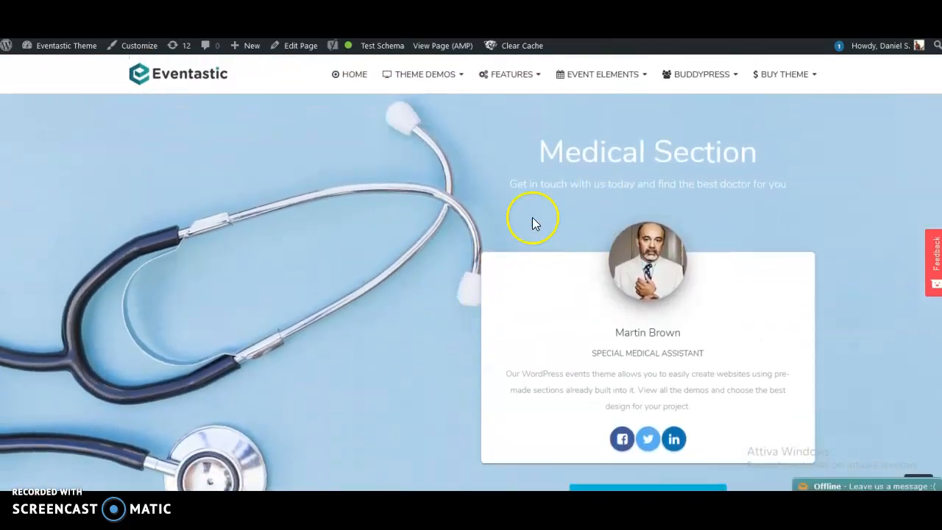
scroll(405, 299, down, 2)
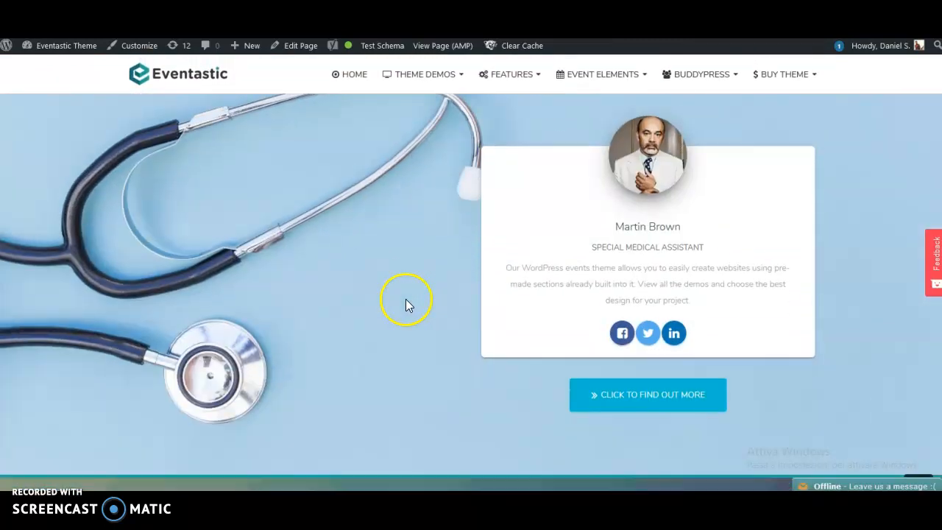
scroll(382, 339, up, 3)
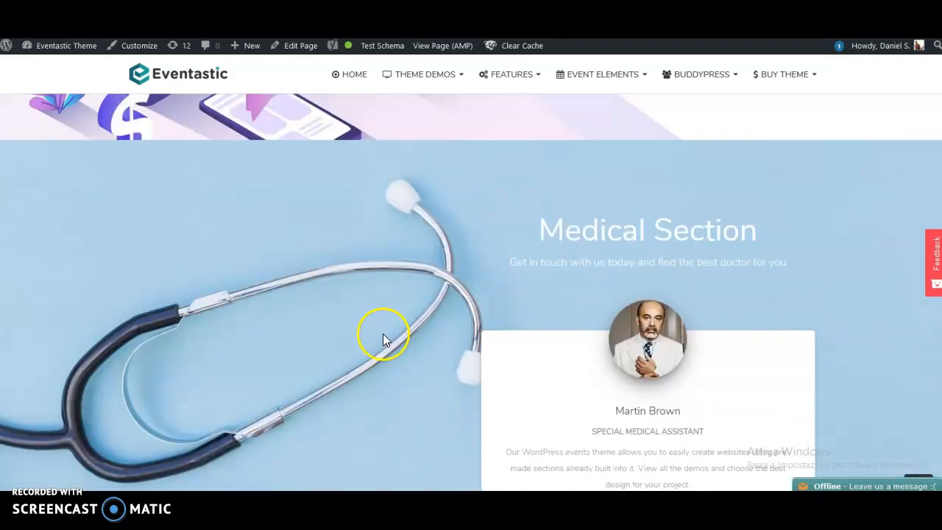
scroll(383, 331, down, 1)
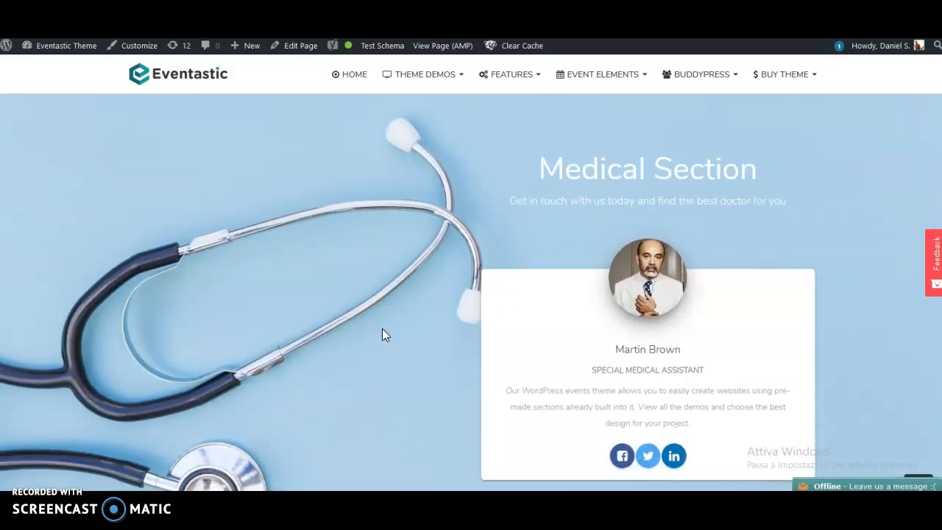
scroll(382, 335, down, 3)
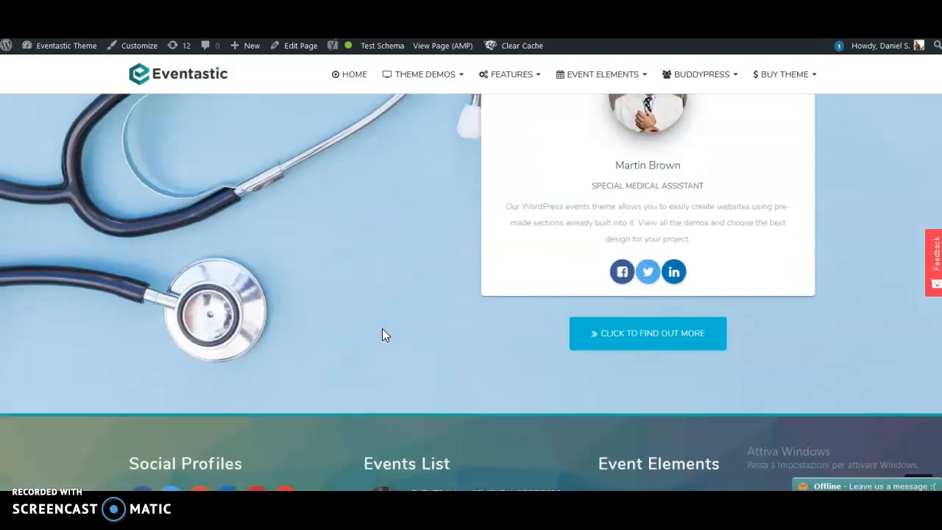